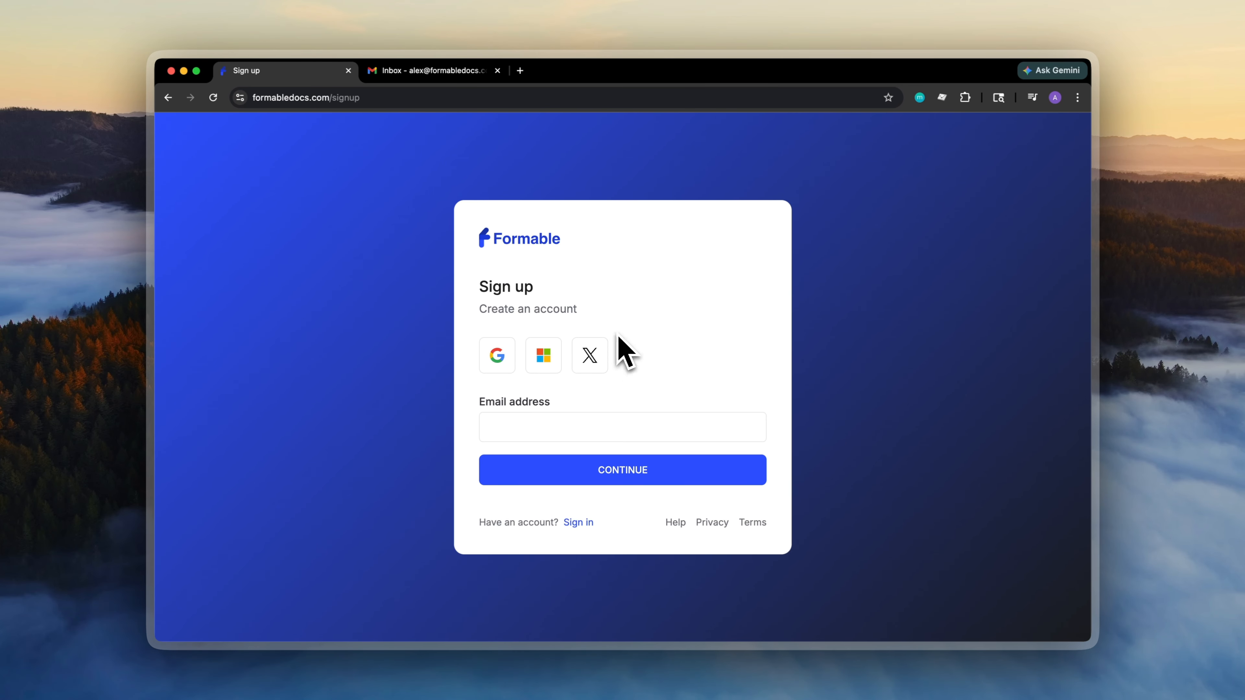
# - Sign in to Formable with Google and pick the Google account to use
pyautogui.click(579, 521)
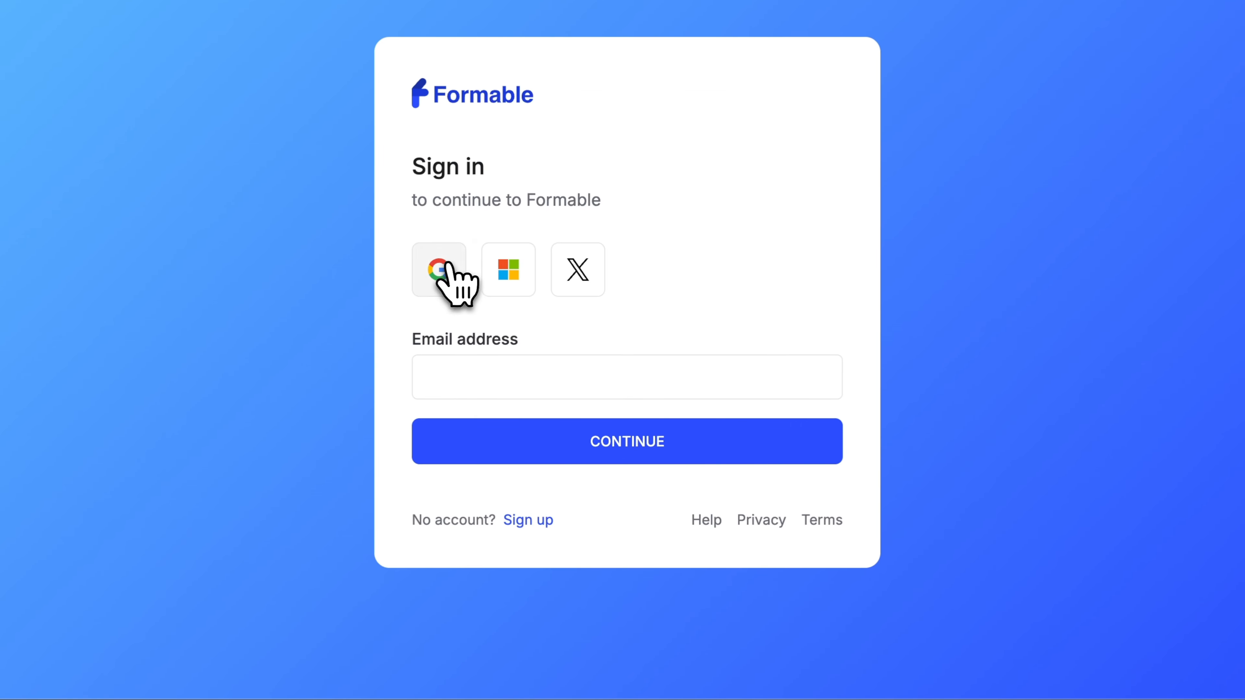
pyautogui.click(440, 269)
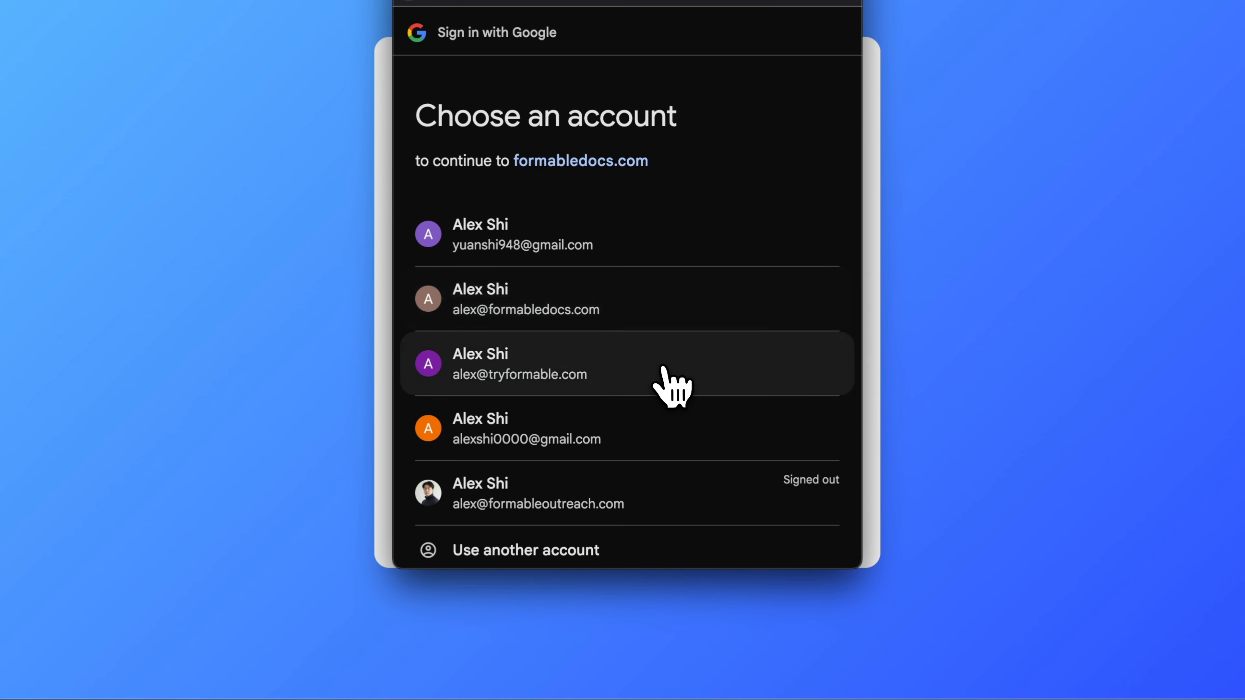
pyautogui.click(662, 368)
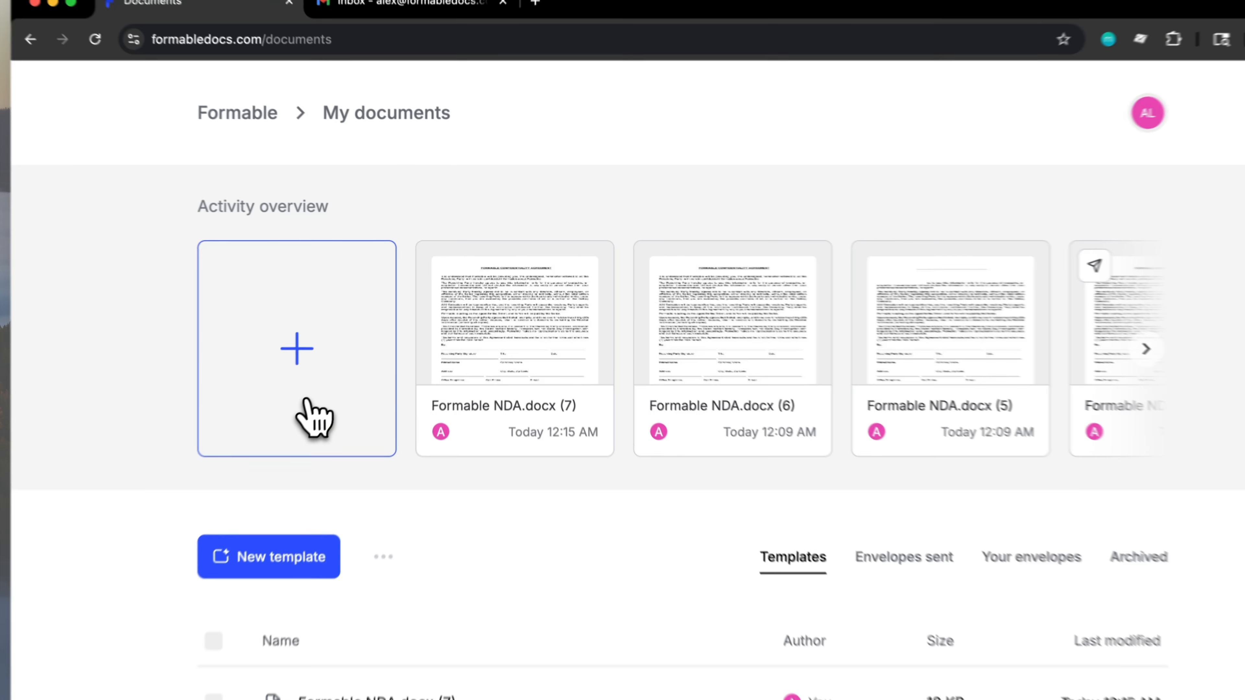
# - Upload Formable NDA.docx from the Desktop as a new document
pyautogui.click(364, 360)
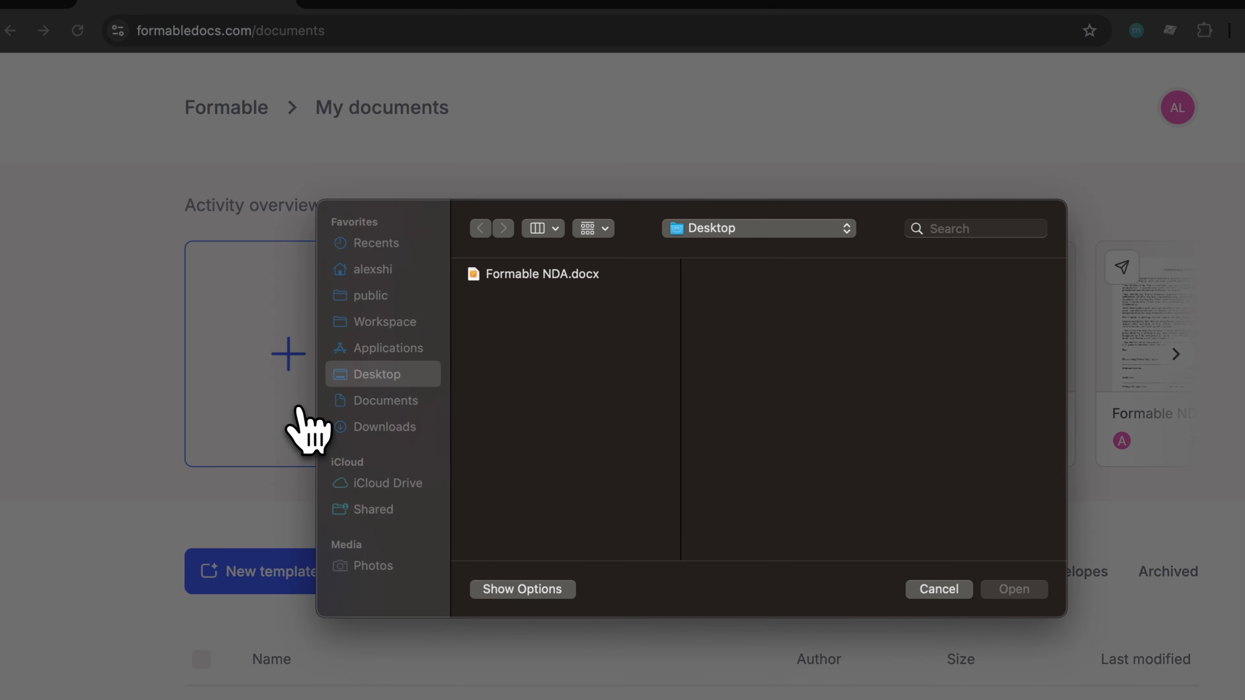
pyautogui.click(558, 272)
pyautogui.click(1017, 591)
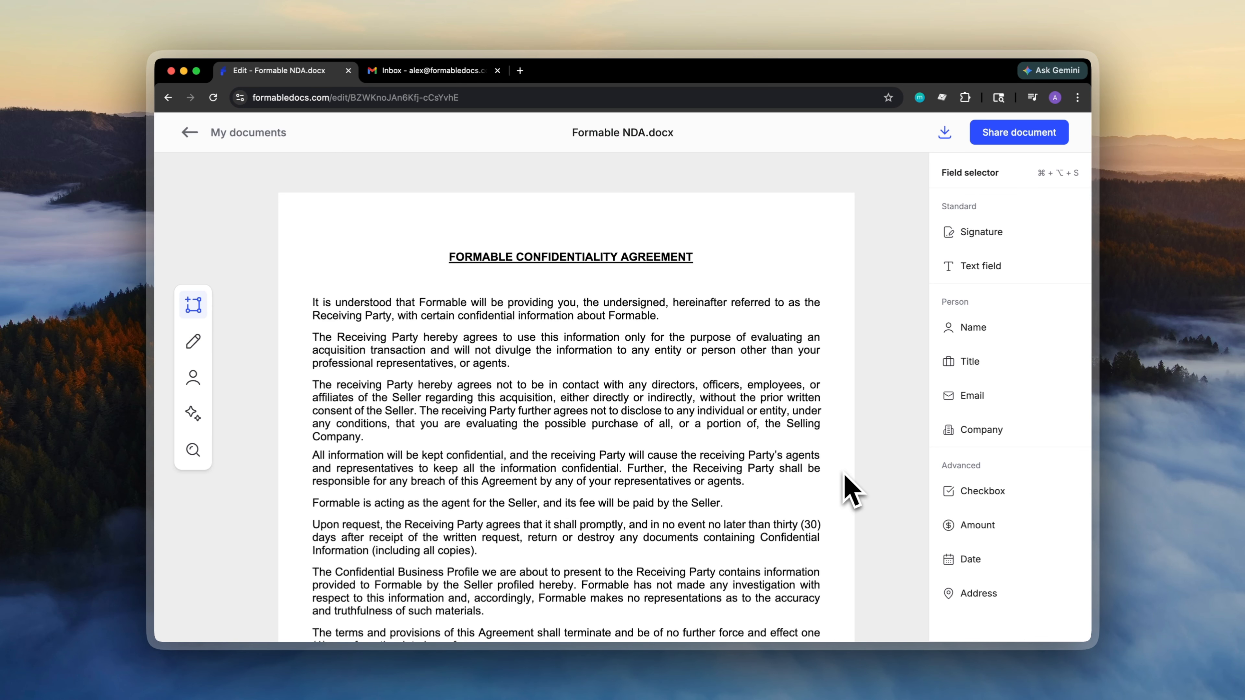
pyautogui.scroll(-3, 844, 475)
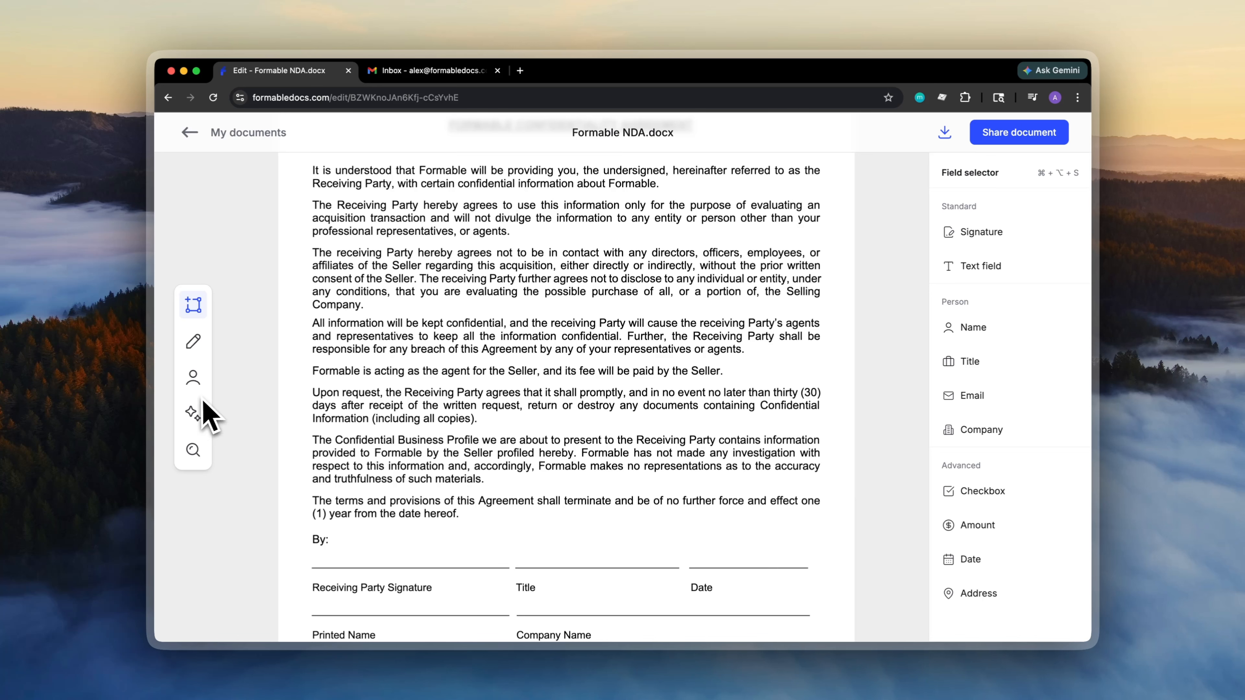
pyautogui.moveTo(192, 381)
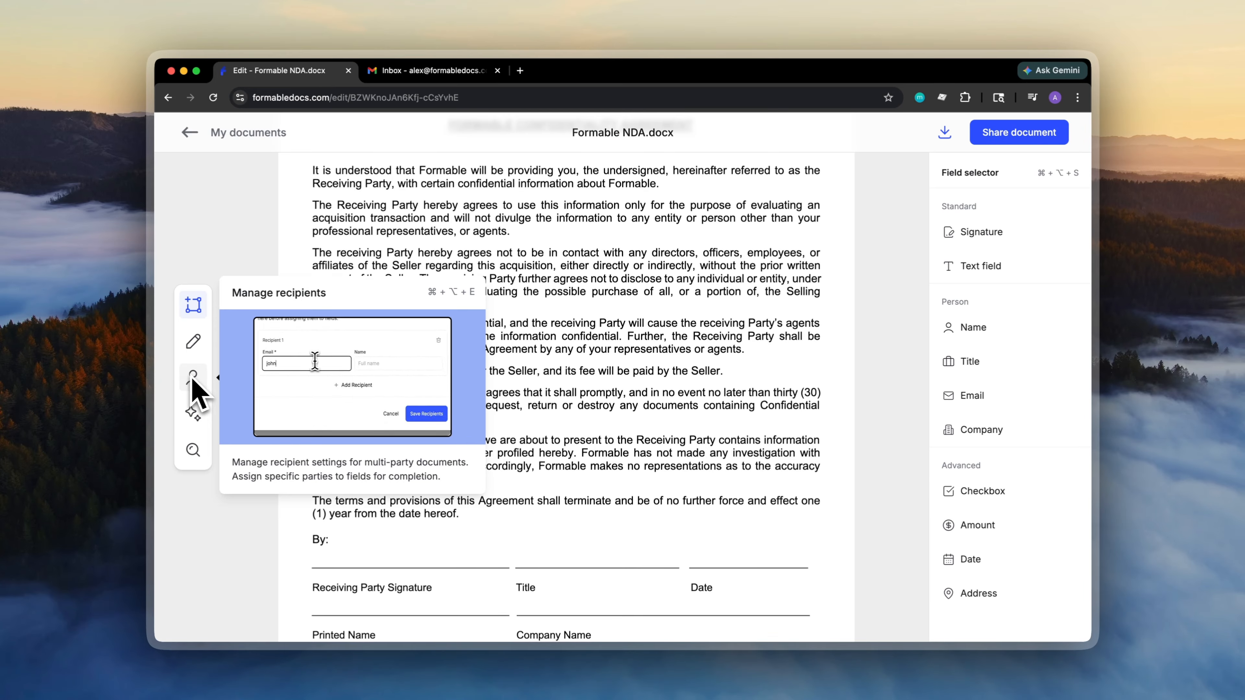
pyautogui.moveTo(192, 312)
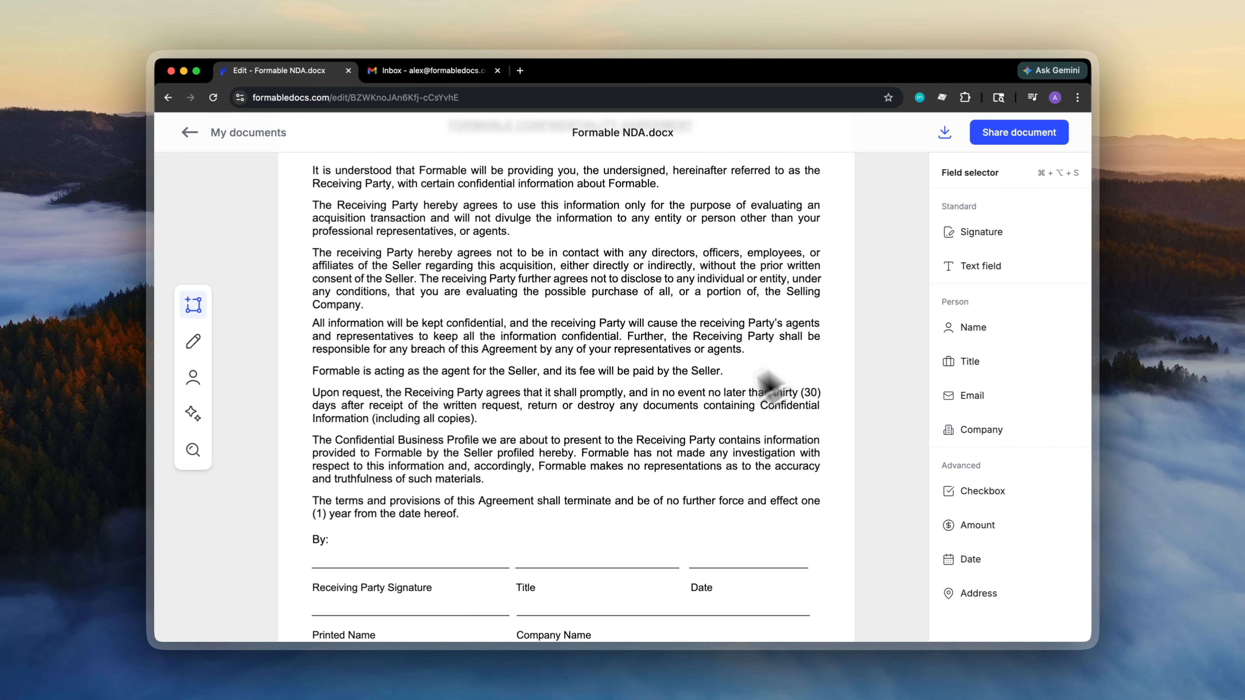
pyautogui.scroll(-15, 750, 402)
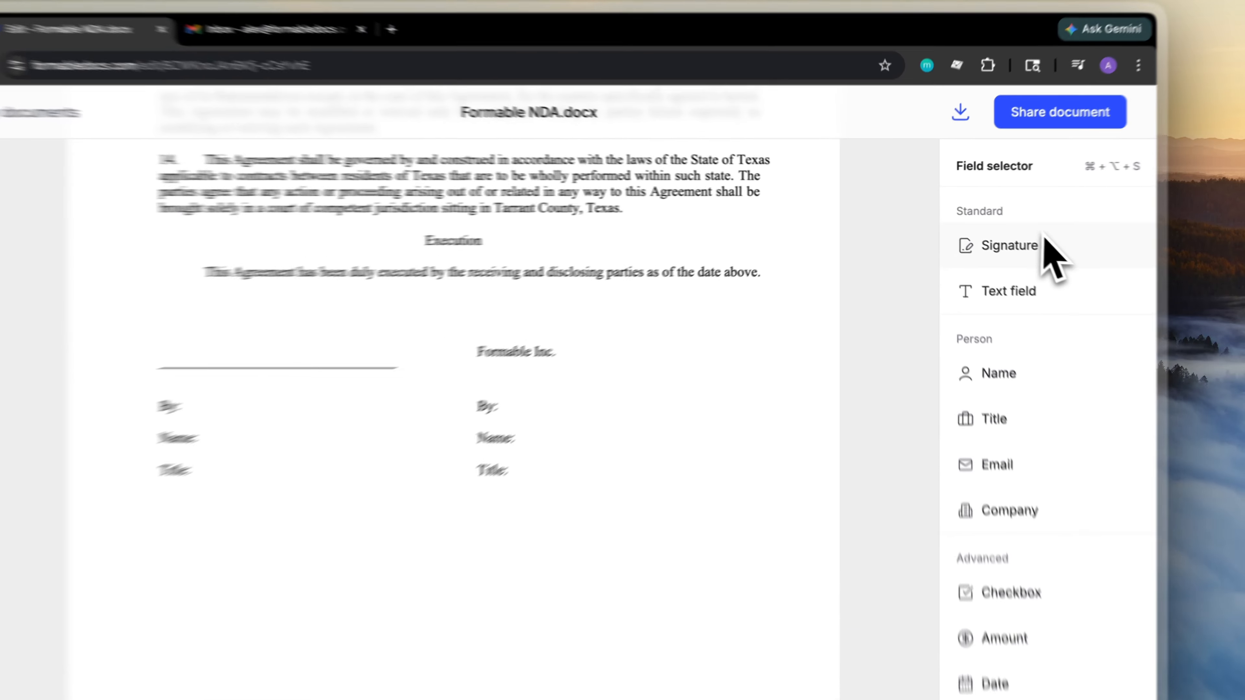
pyautogui.moveTo(1006, 230); pyautogui.dragTo(668, 348)
# - Place Signature, Name and Title fields on Formable Inc.'s By, Name and Title lines
pyautogui.moveTo(570, 350); pyautogui.dragTo(580, 345)
pyautogui.click(764, 429)
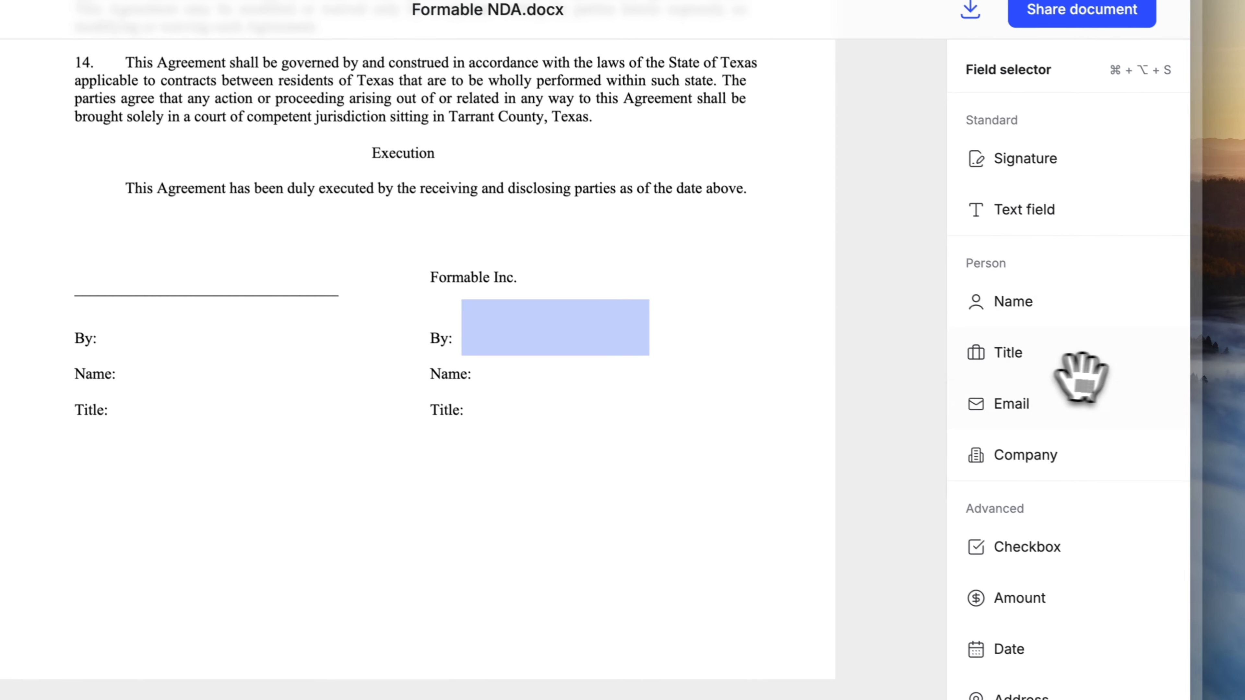
pyautogui.moveTo(1045, 318); pyautogui.dragTo(578, 346)
pyautogui.moveTo(1037, 322); pyautogui.dragTo(648, 381)
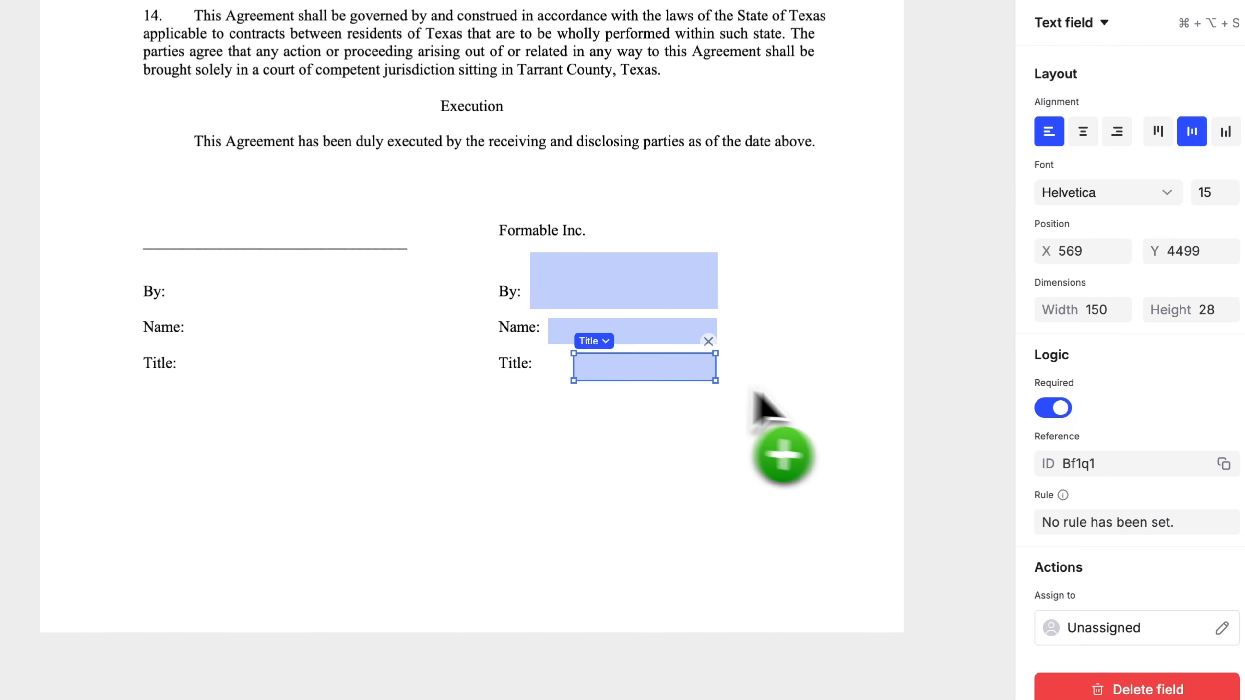
pyautogui.click(824, 403)
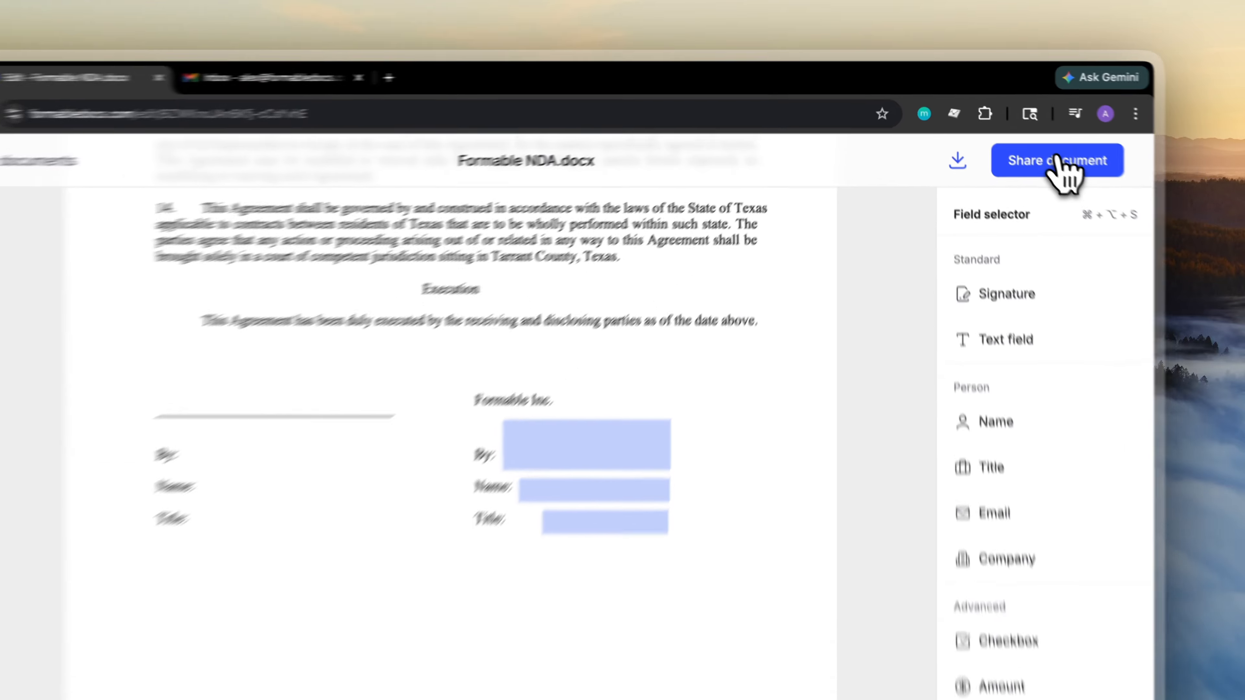
# - Add the recipient's e-mail address under Share by email and send the NDA
pyautogui.click(1021, 133)
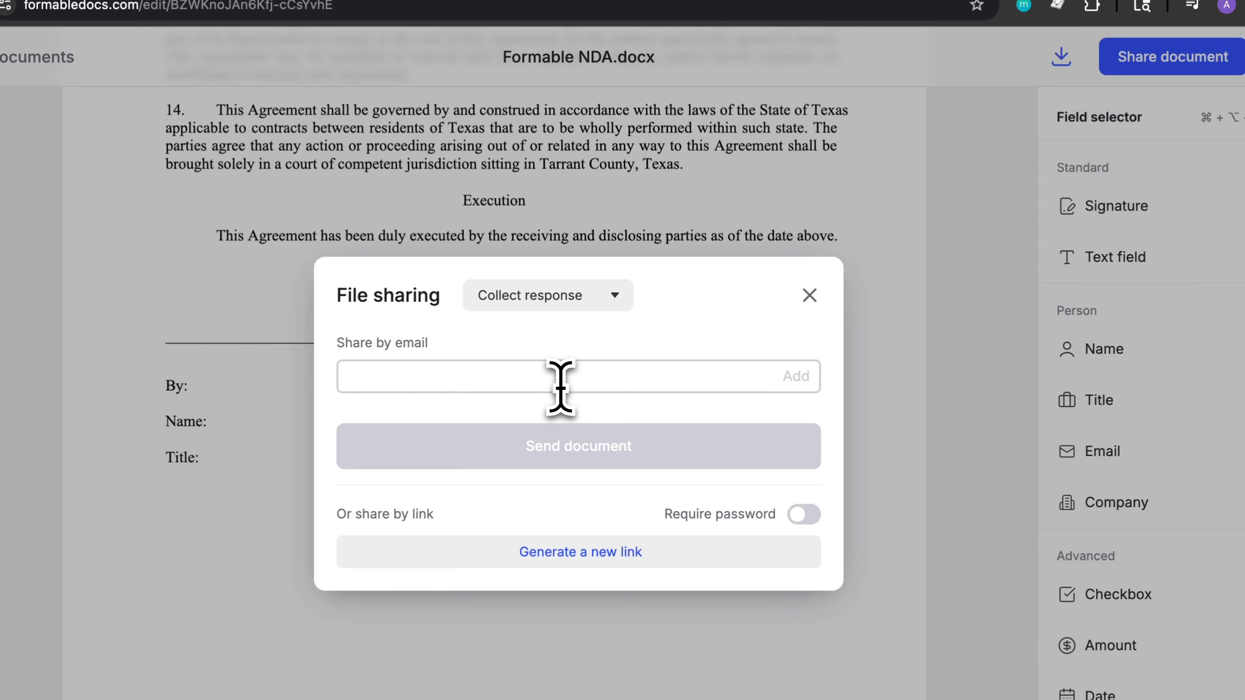
pyautogui.click(560, 387)
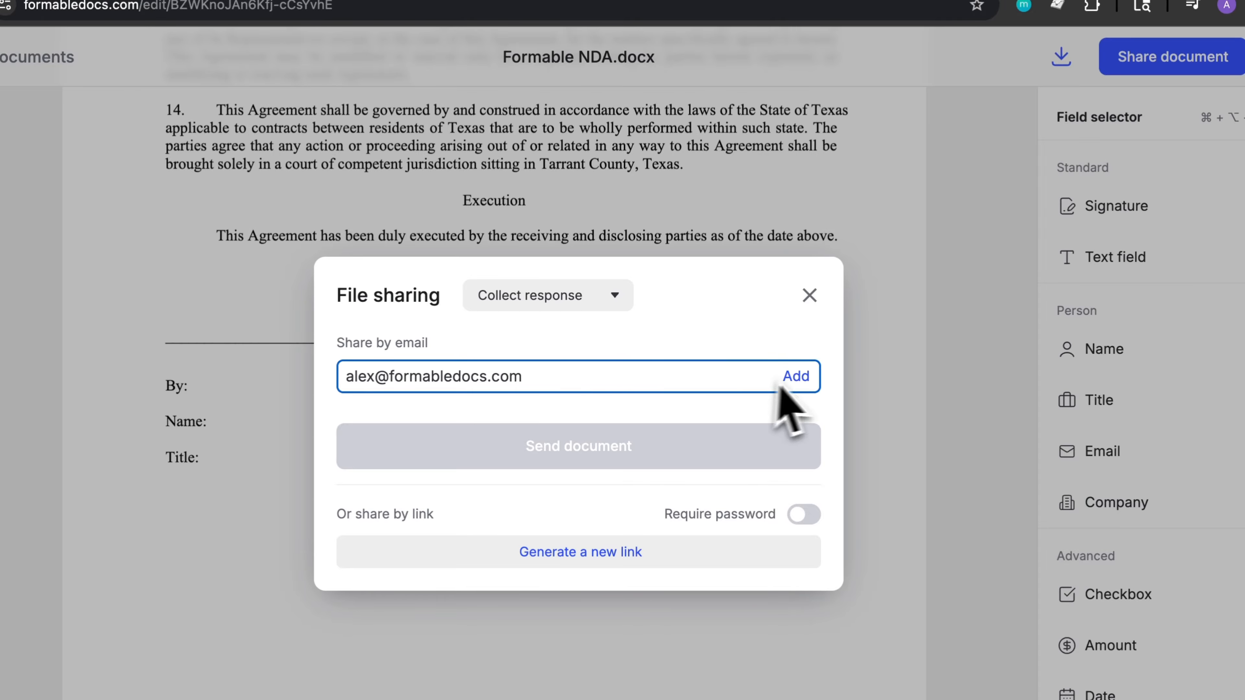
pyautogui.click(796, 377)
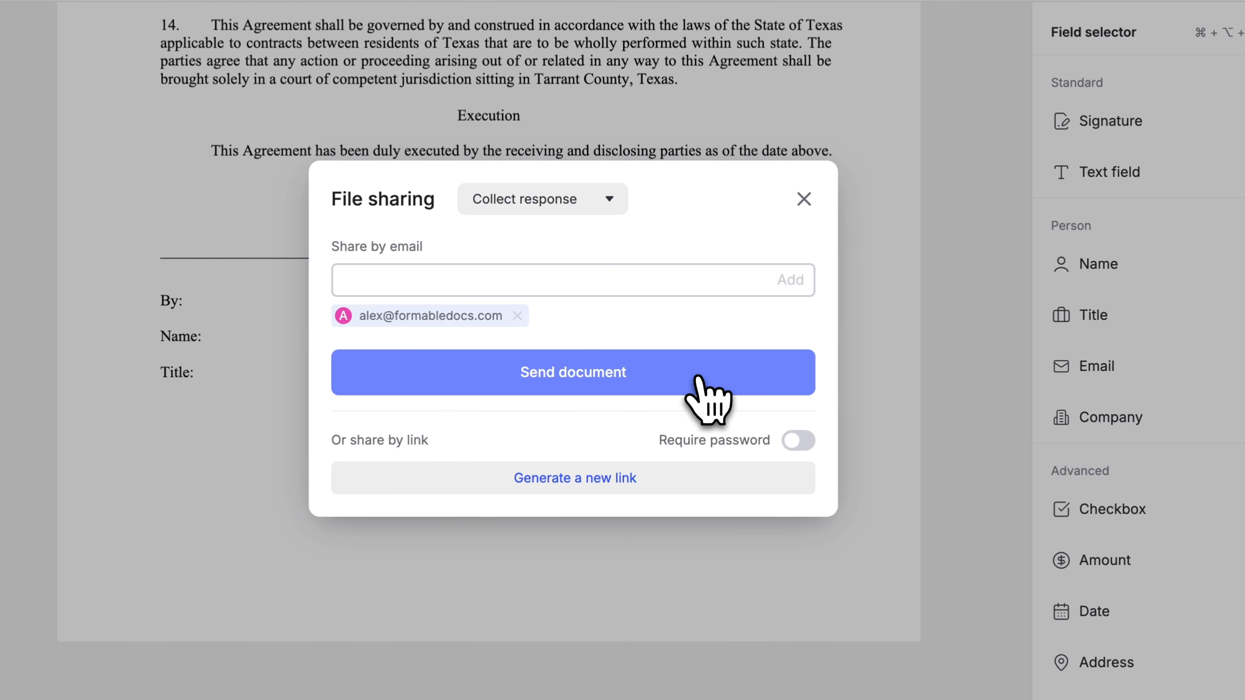
pyautogui.click(708, 405)
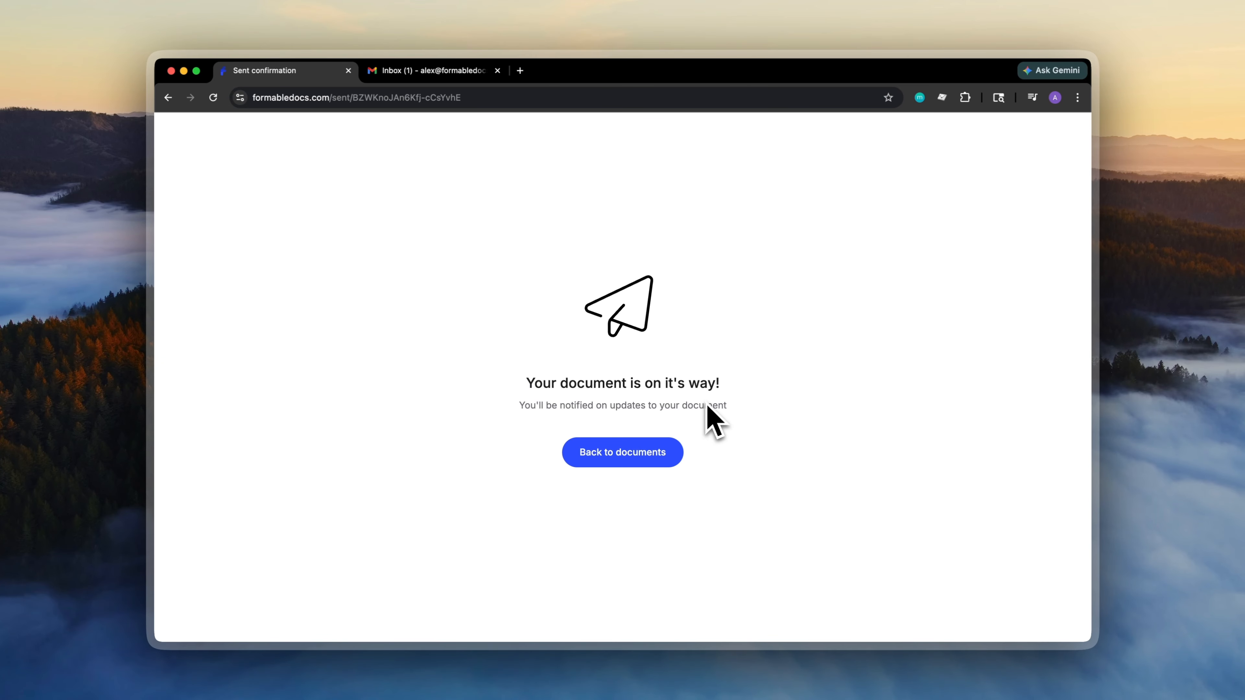
# - Go back to My documents and view the Envelopes sent list
pyautogui.click(633, 452)
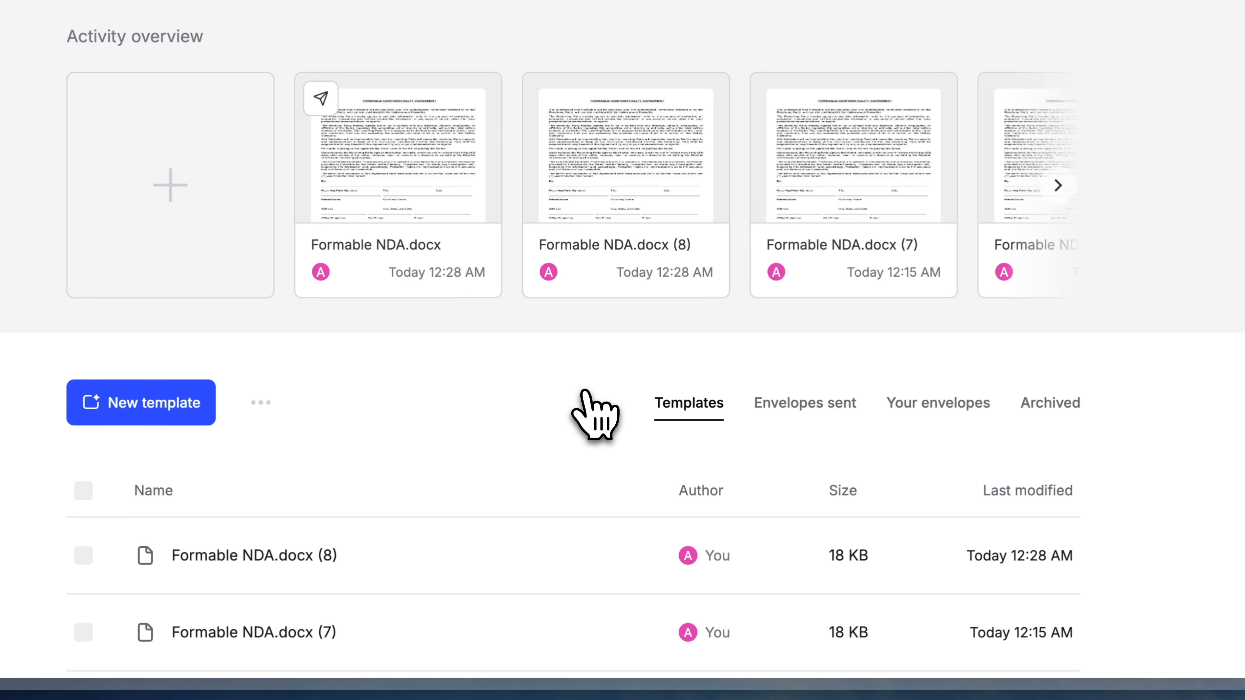
pyautogui.click(809, 397)
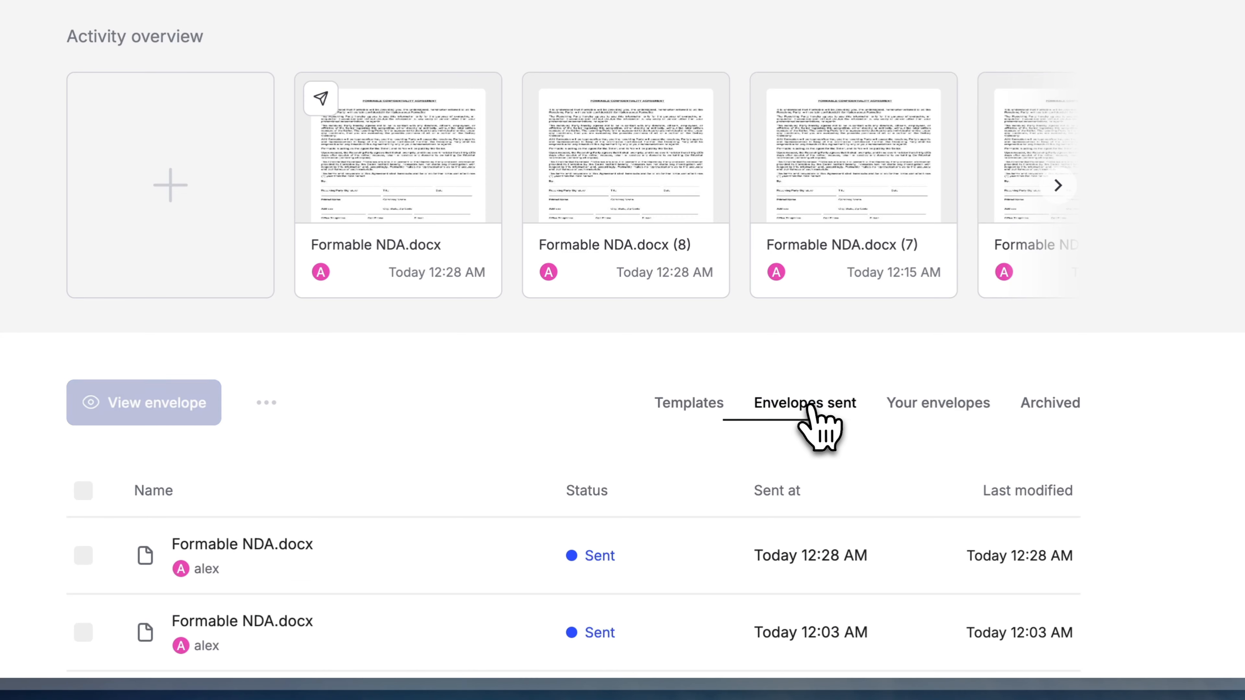
pyautogui.scroll(-3, 810, 407)
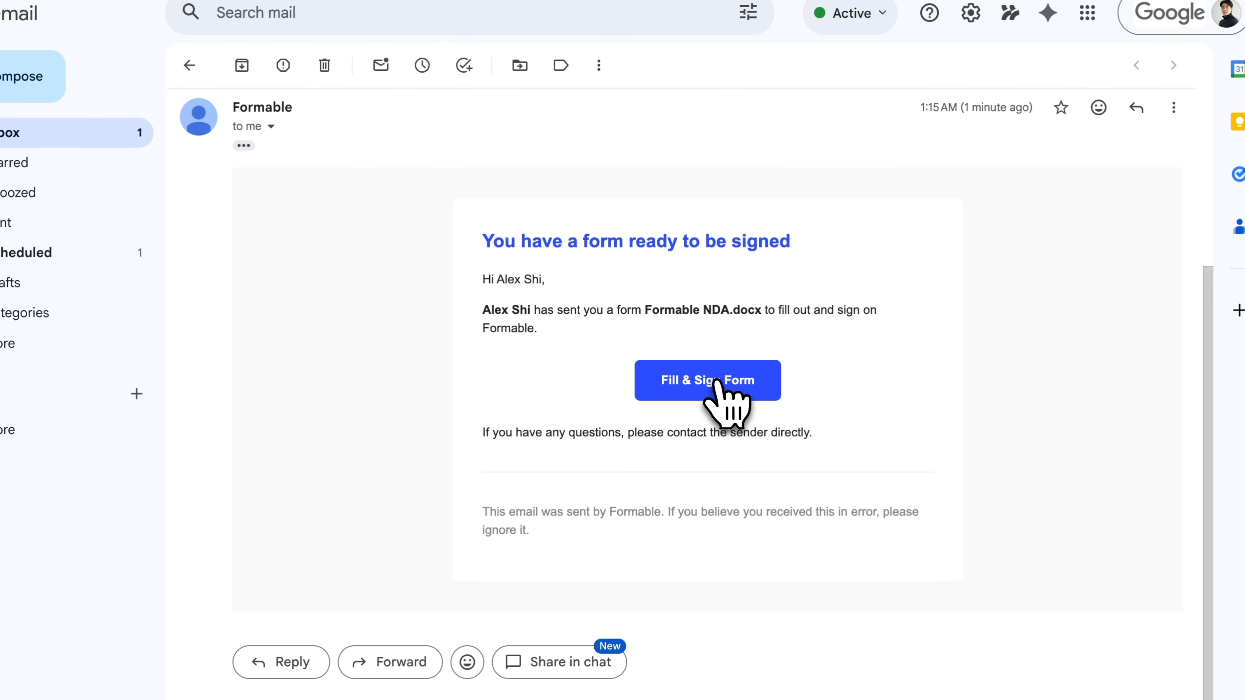
# - Open the NDA using the e-mail's Fill & Sign Form button
pyautogui.click(716, 382)
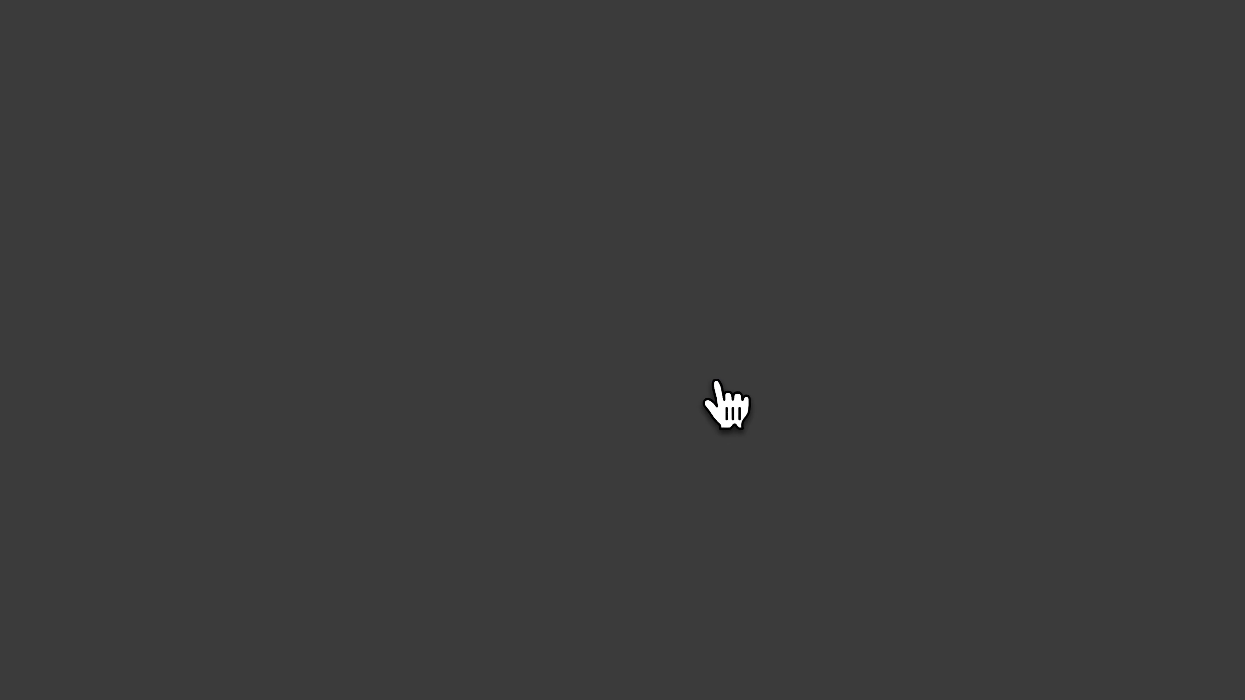
# - Draw a hand signature, accept the consent, and place it in the By field
pyautogui.scroll(-20, 717, 382)
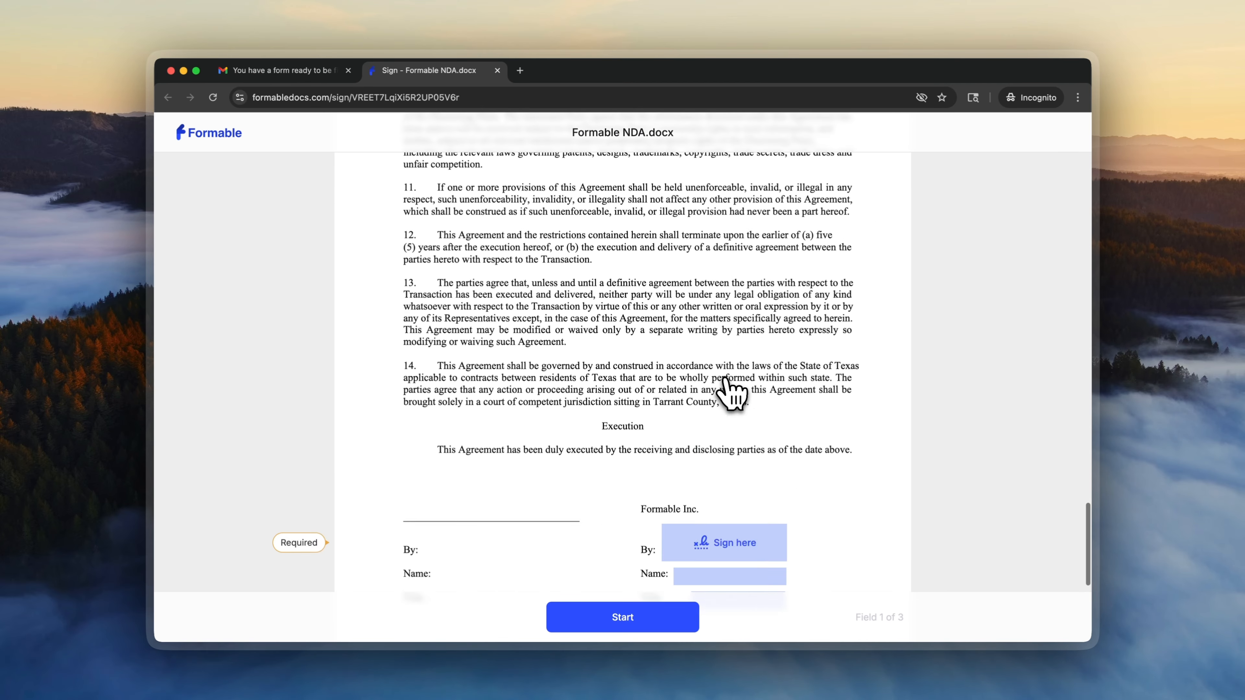
pyautogui.scroll(-3, 729, 390)
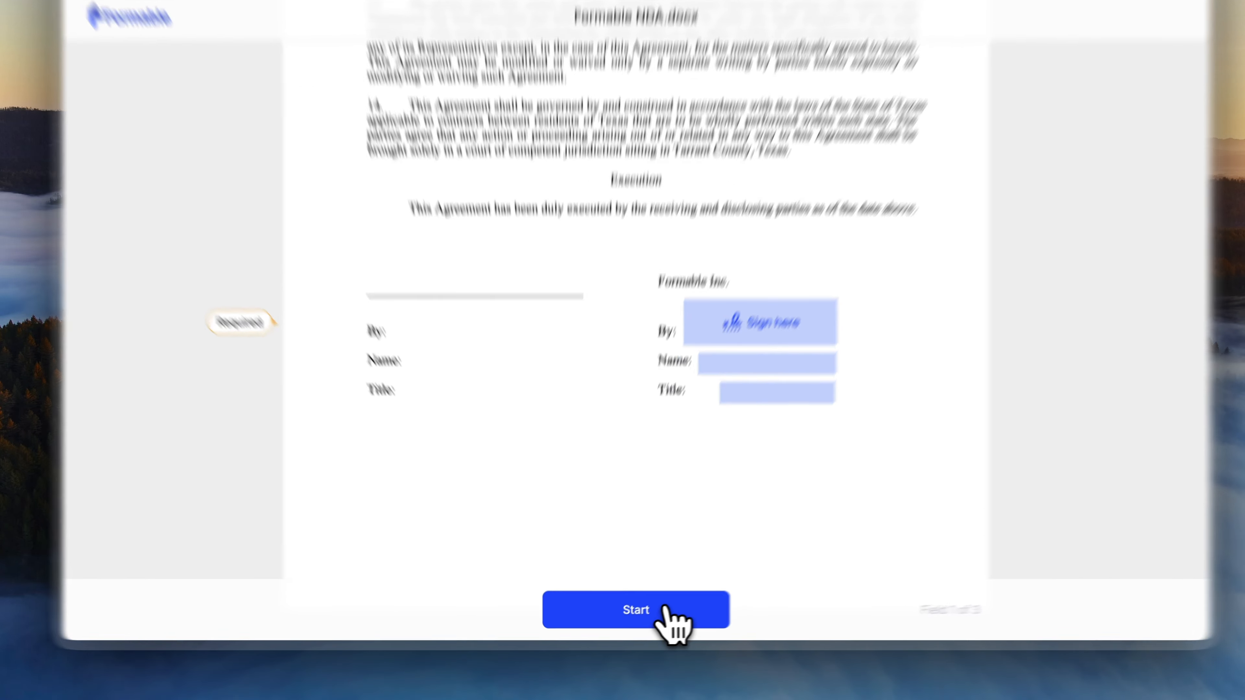
pyautogui.click(648, 617)
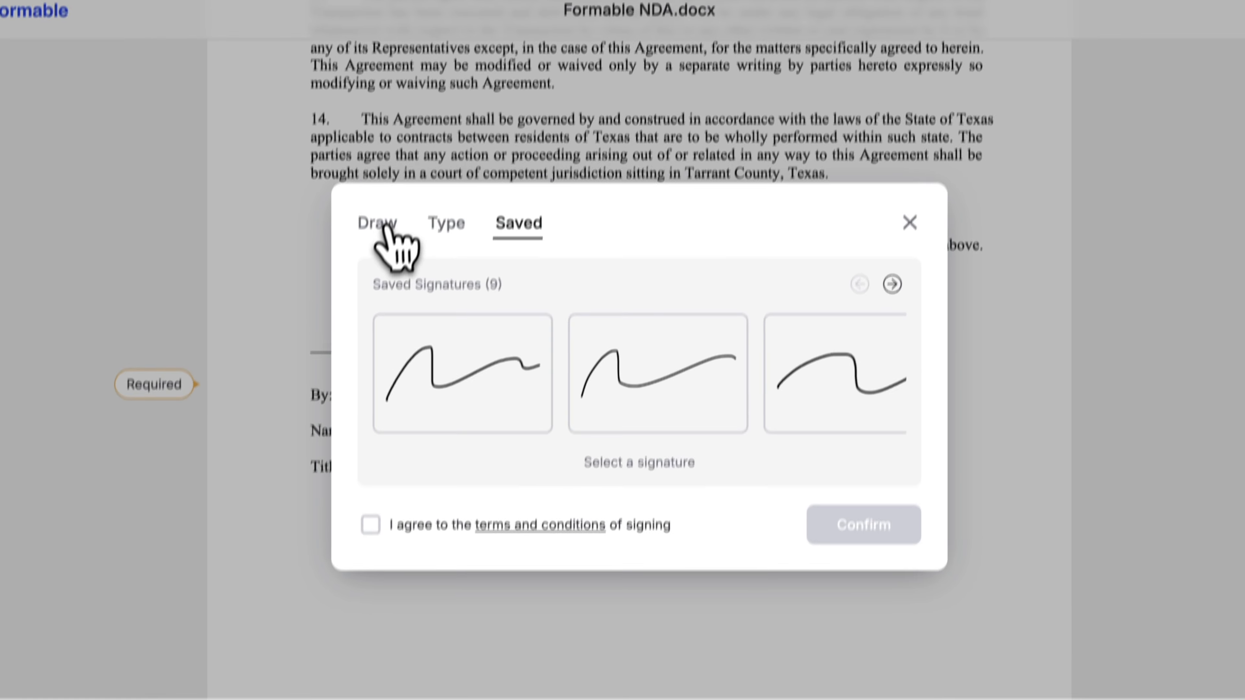
pyautogui.click(392, 87)
pyautogui.moveTo(386, 288)
pyautogui.mouseDown()
pyautogui.moveTo(521, 173)
pyautogui.moveTo(920, 265)
pyautogui.mouseUp()
pyautogui.click(348, 500)
pyautogui.click(833, 503)
# - Fill in the signer's full name and the title CEO
pyautogui.click(629, 697)
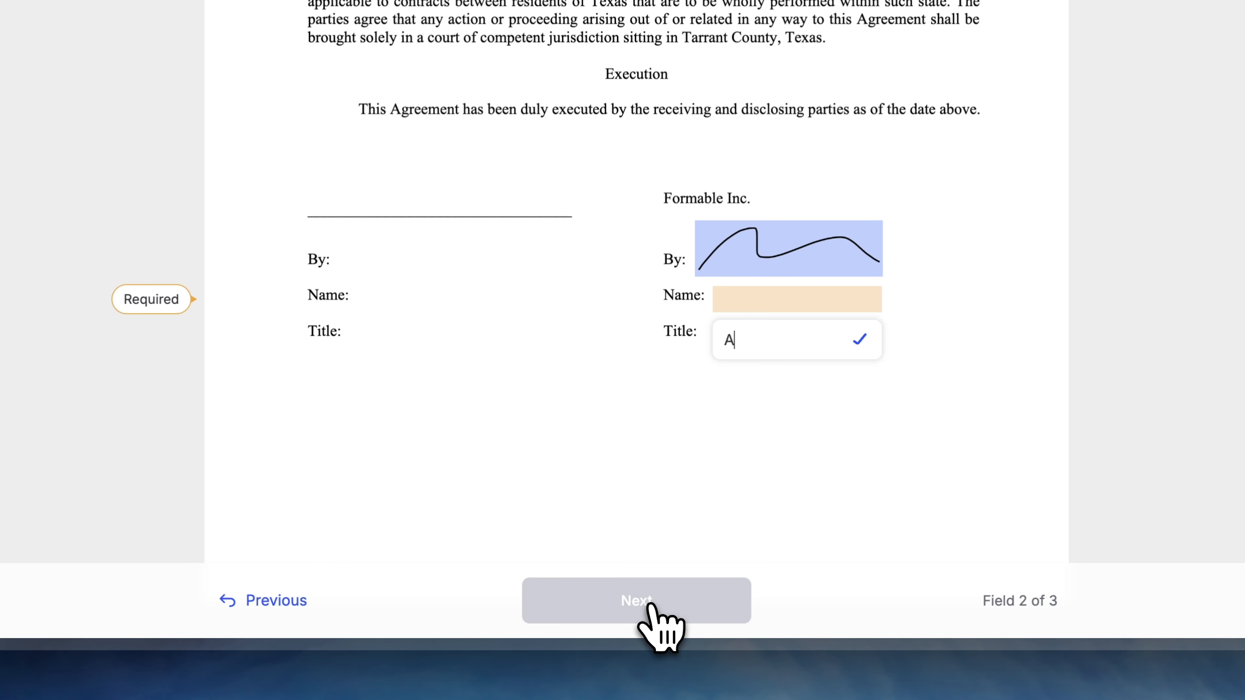
pyautogui.click(650, 607)
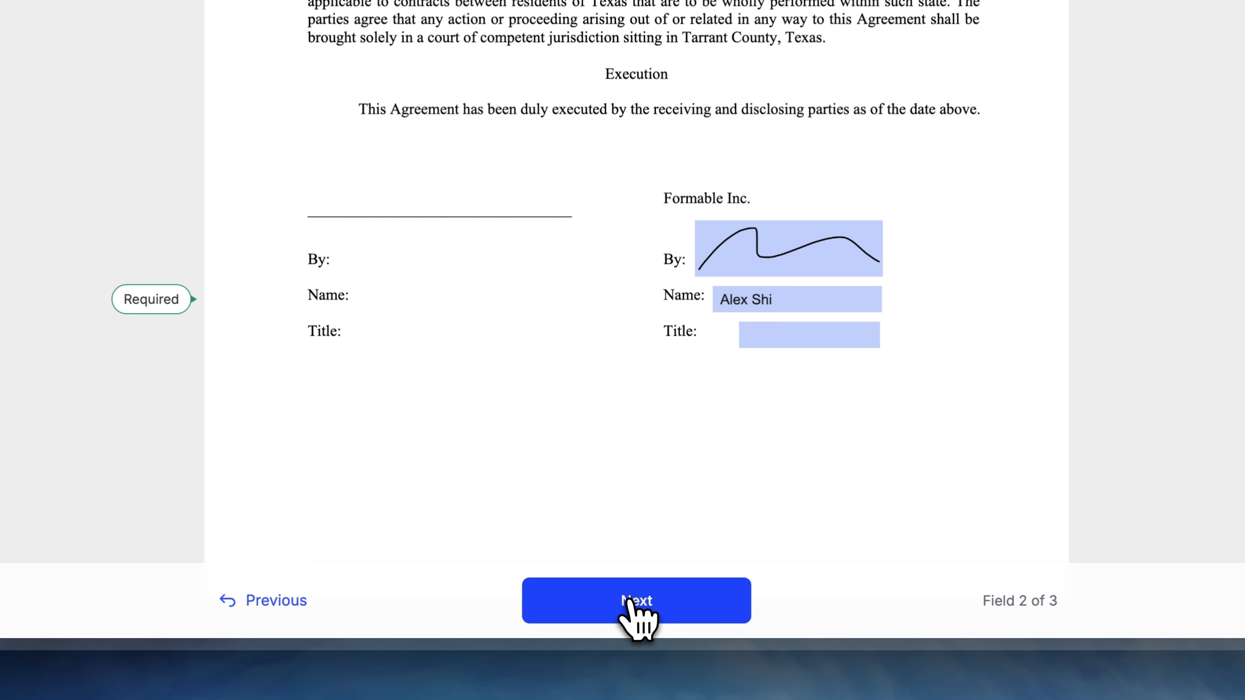
pyautogui.click(637, 610)
pyautogui.write('CEO')
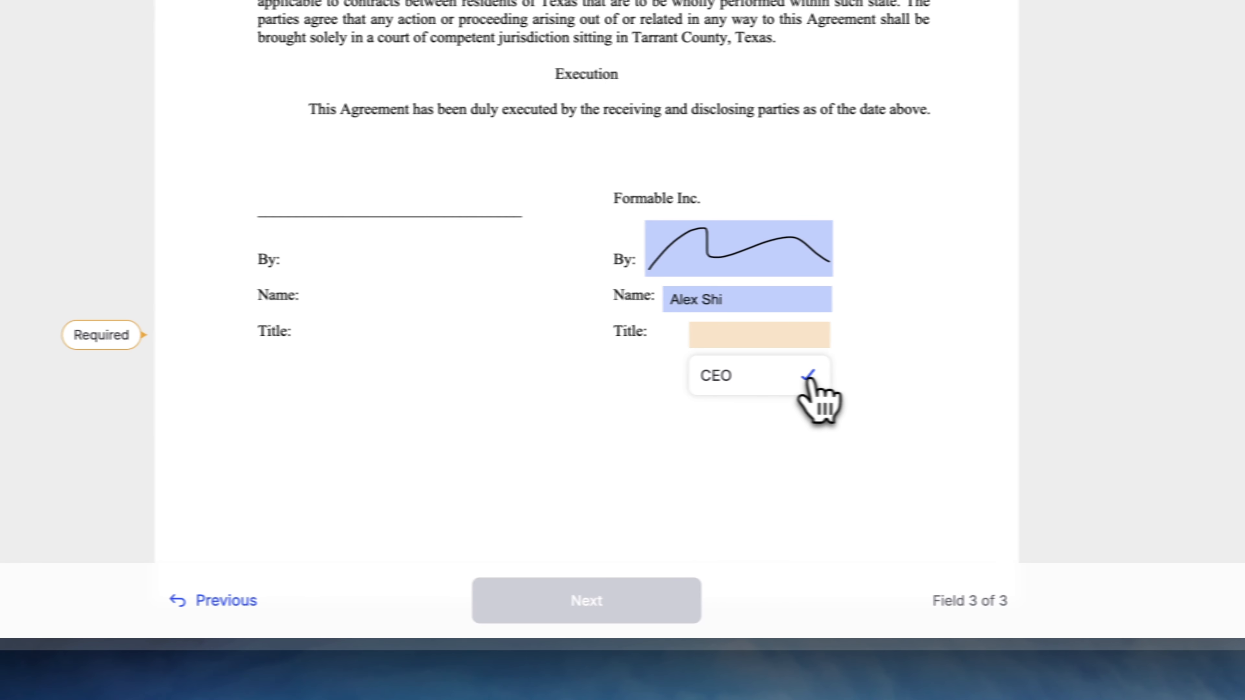
pyautogui.click(858, 375)
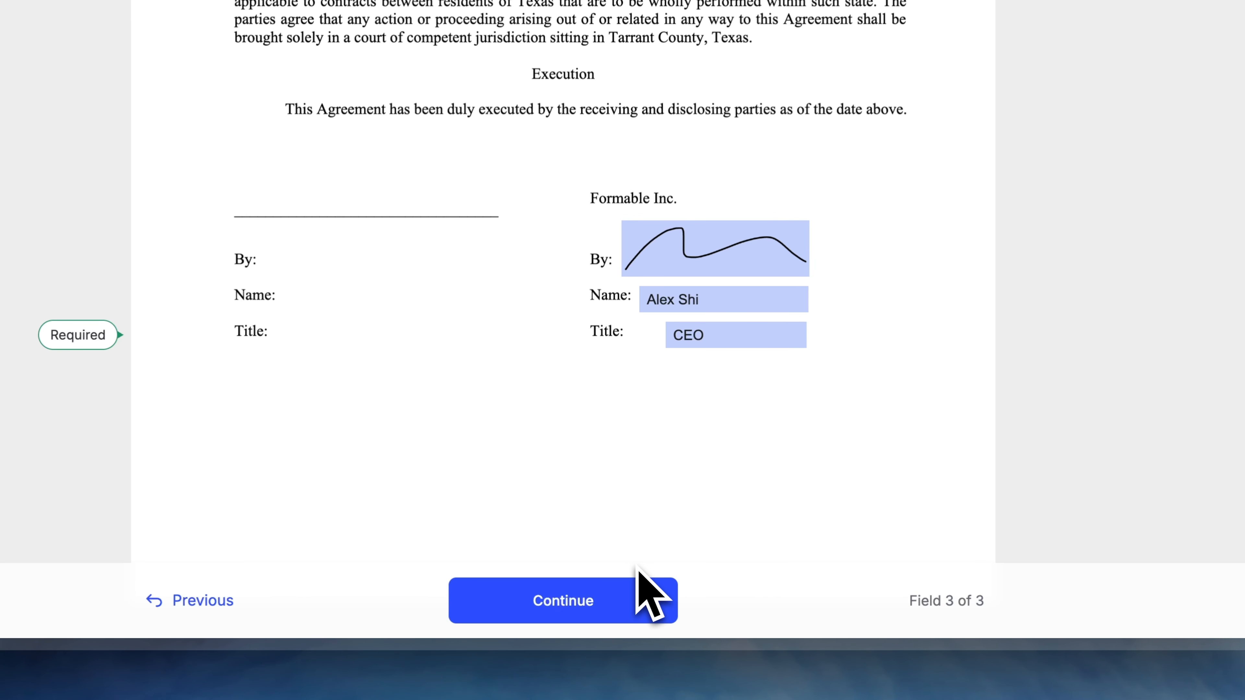
# - Scroll to the end of the NDA and finish signing
pyautogui.click(637, 606)
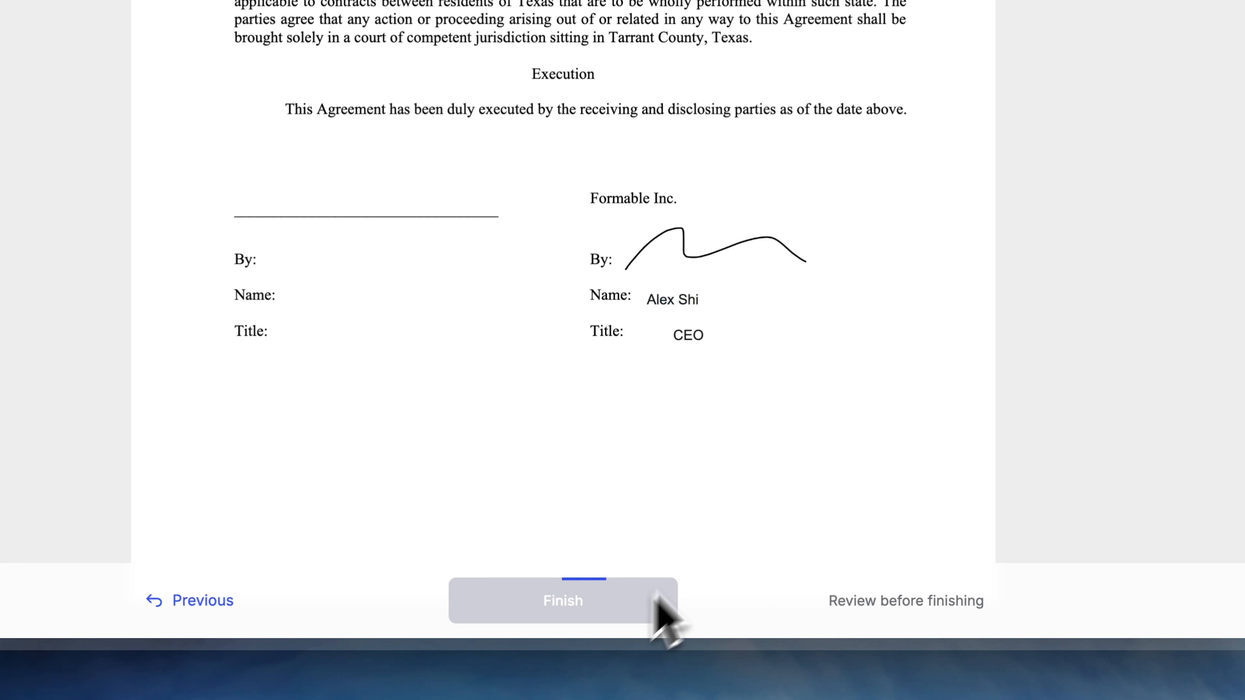
pyautogui.scroll(-2, 770, 510)
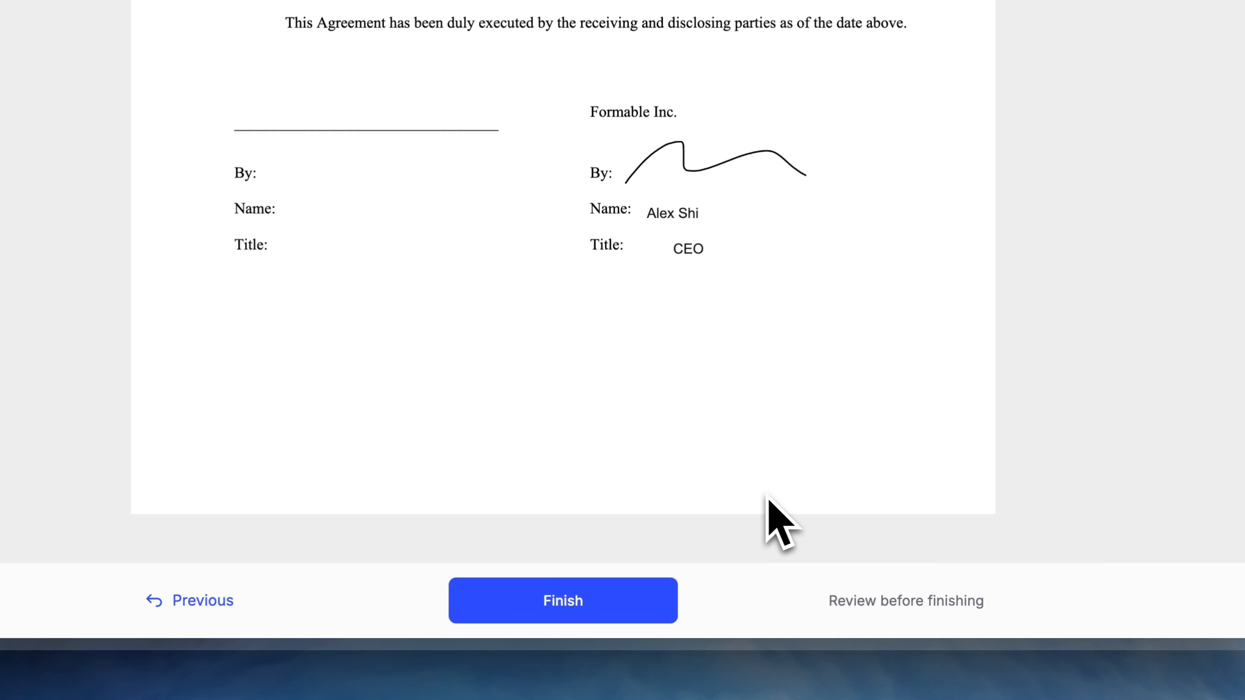
pyautogui.click(639, 615)
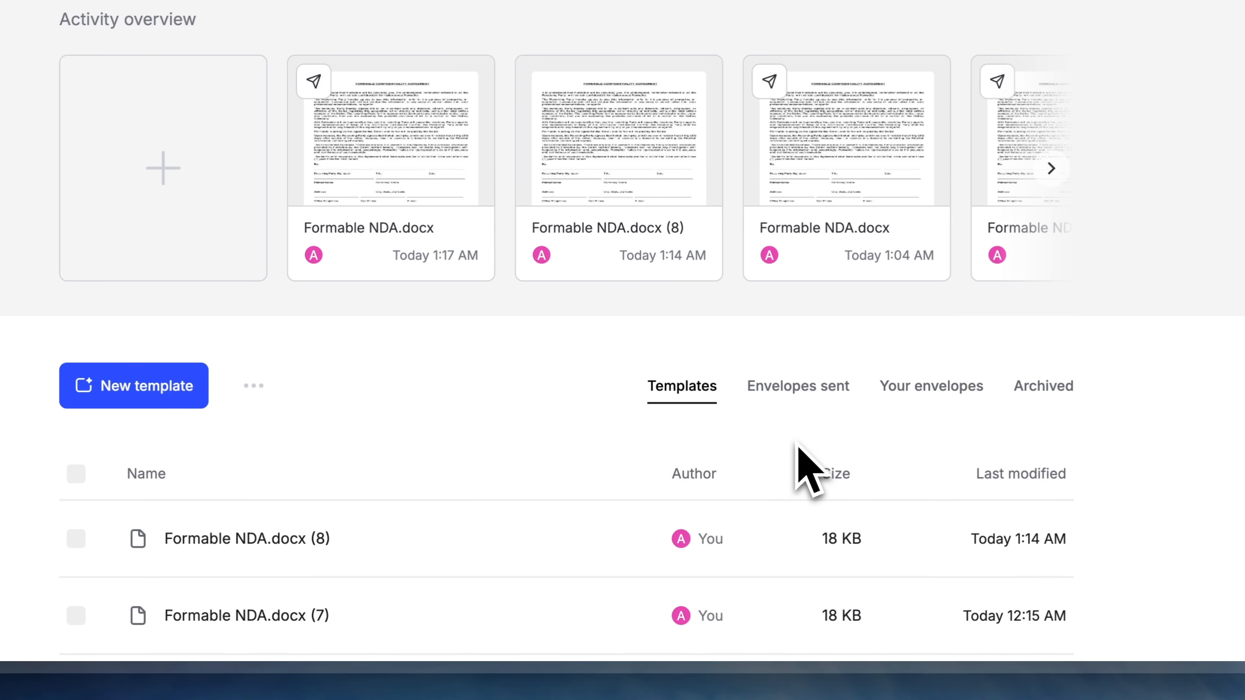
# - Open the most recent Completed Formable NDA.docx envelope from Envelopes sent
pyautogui.click(798, 392)
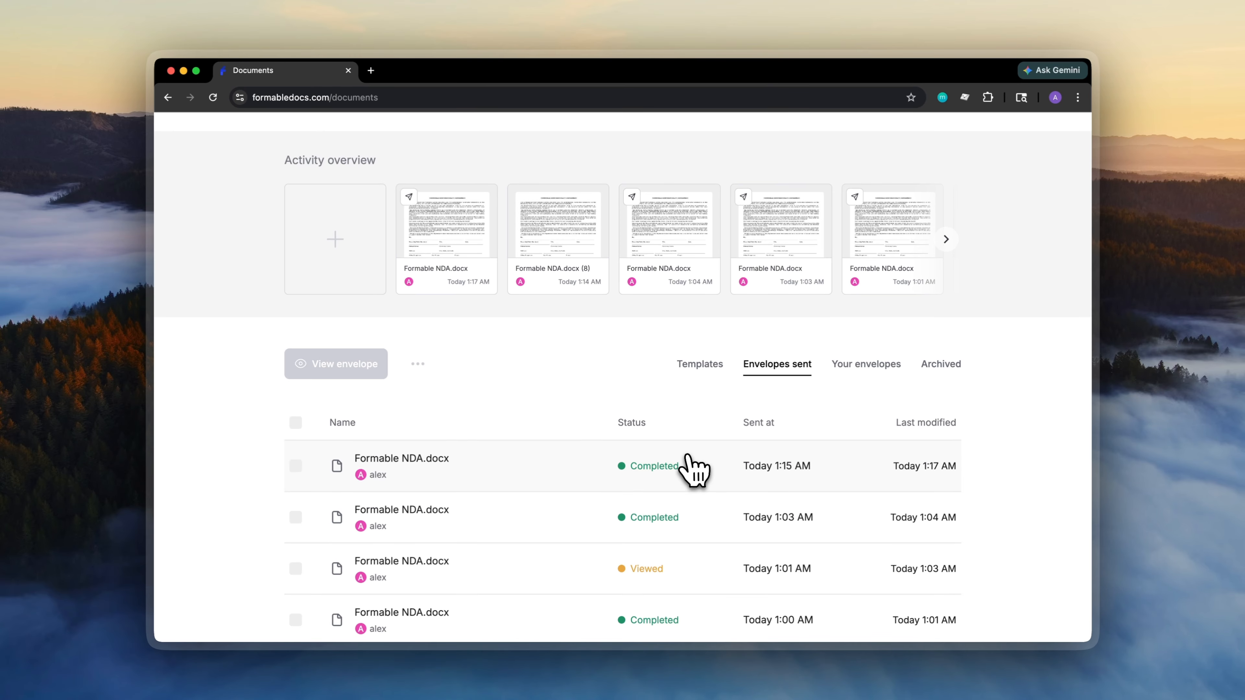
pyautogui.click(688, 461)
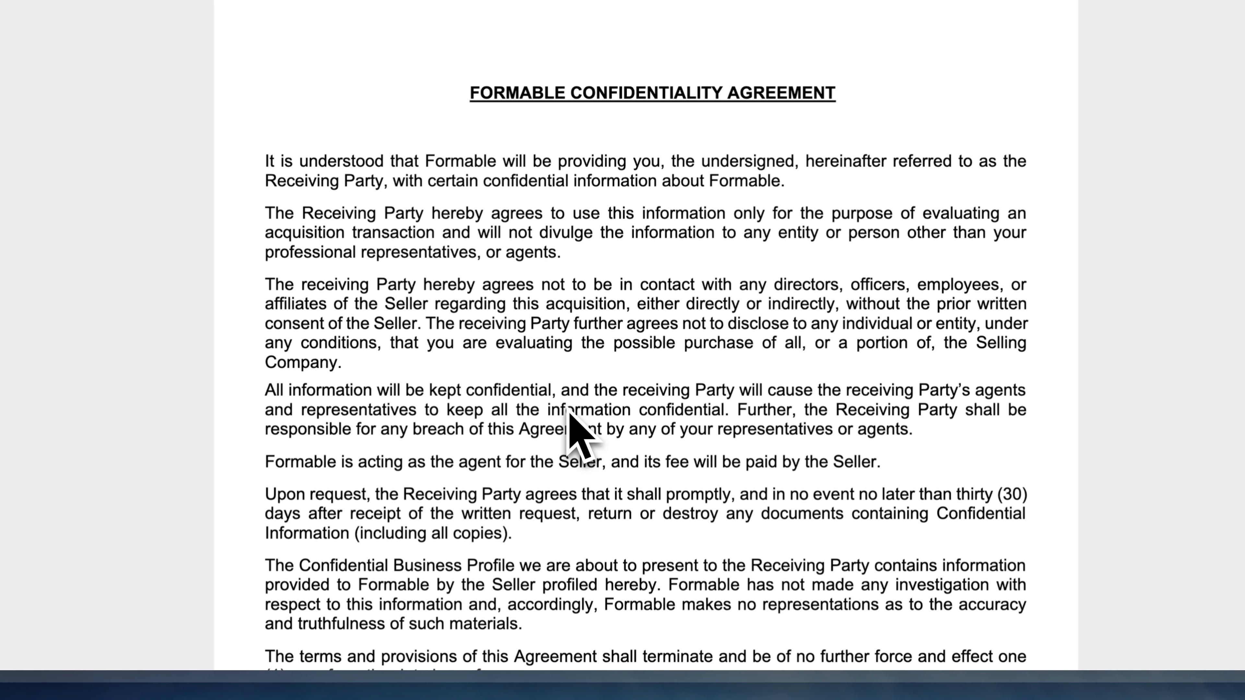
# - Check the Execution signature dated 04/10/2026 with title CEO, then return to My documents
pyautogui.scroll(-20, 568, 414)
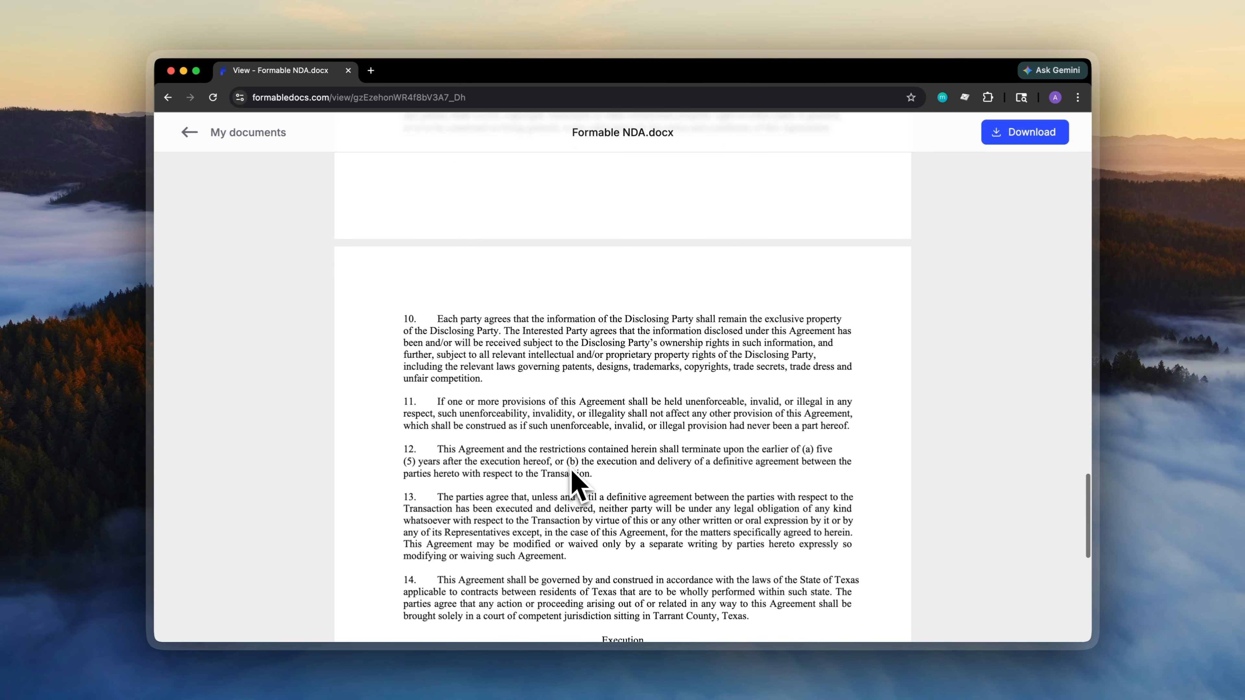
pyautogui.scroll(-10, 571, 483)
pyautogui.scroll(5, 762, 292)
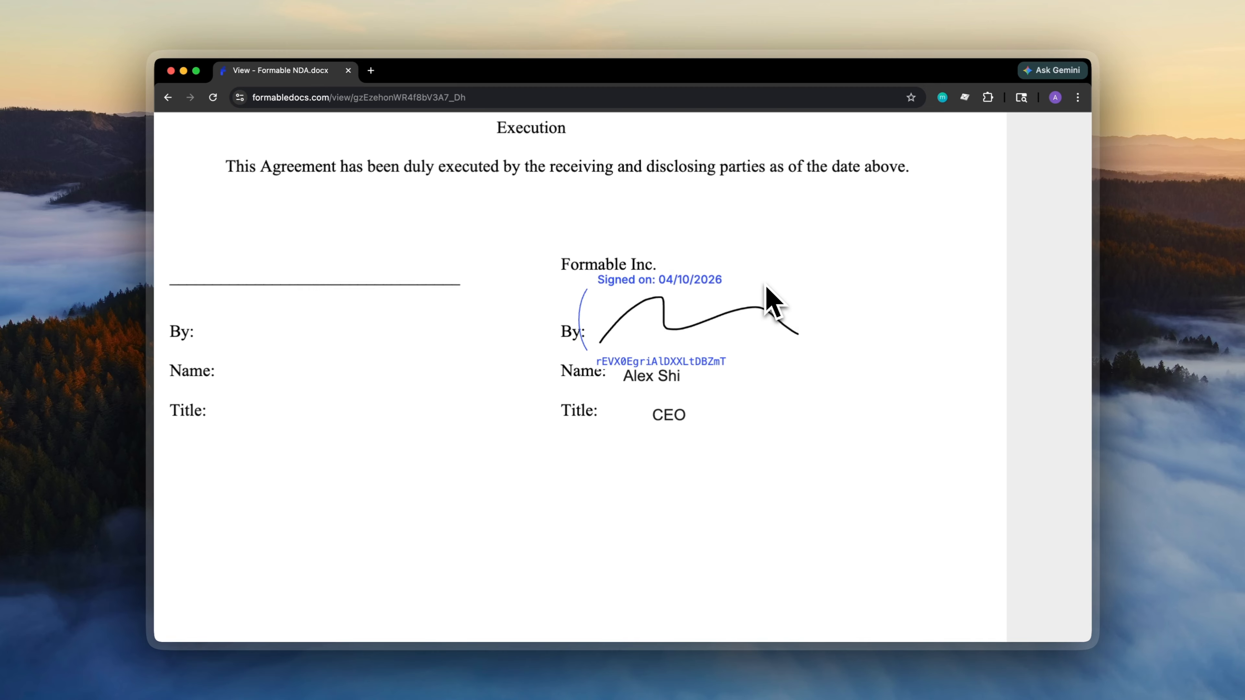
pyautogui.scroll(3, 772, 301)
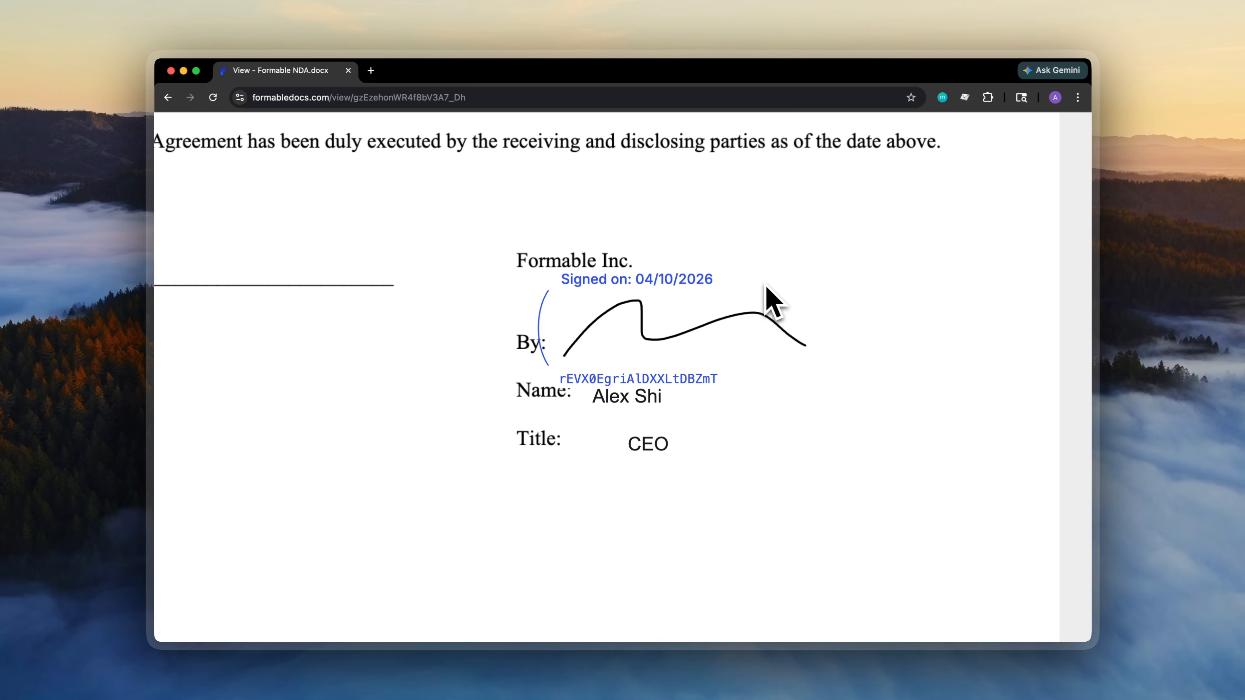
pyautogui.scroll(-5, 772, 301)
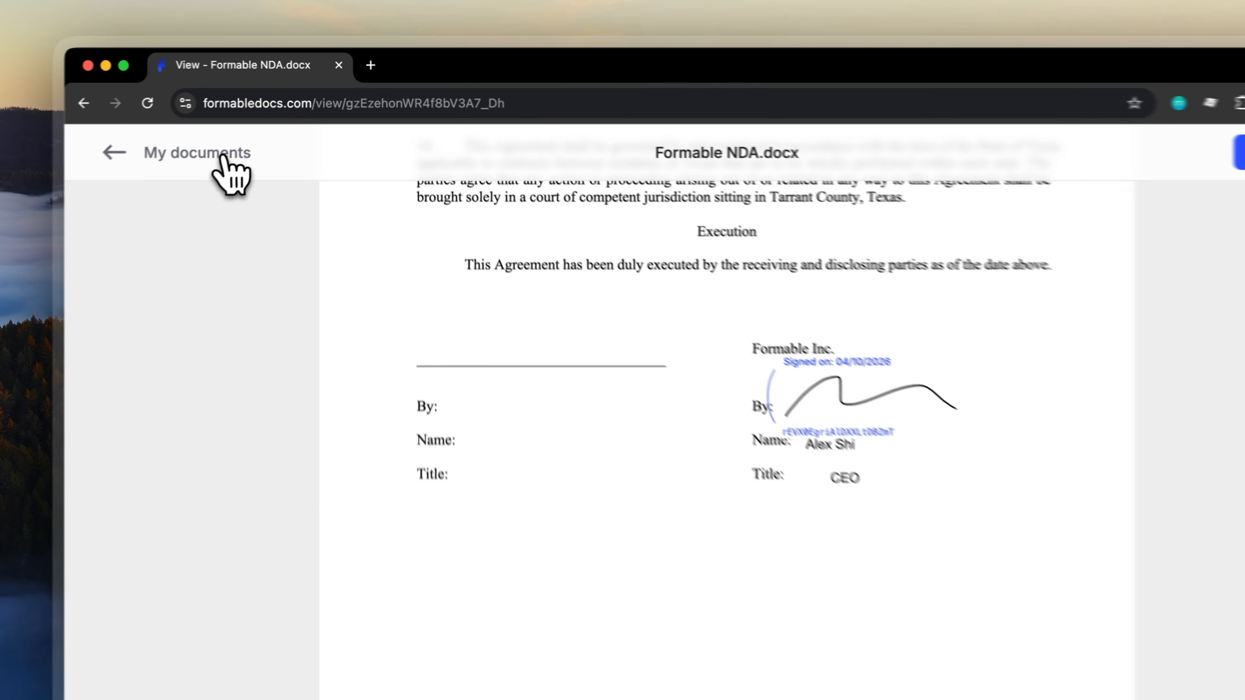
pyautogui.click(267, 137)
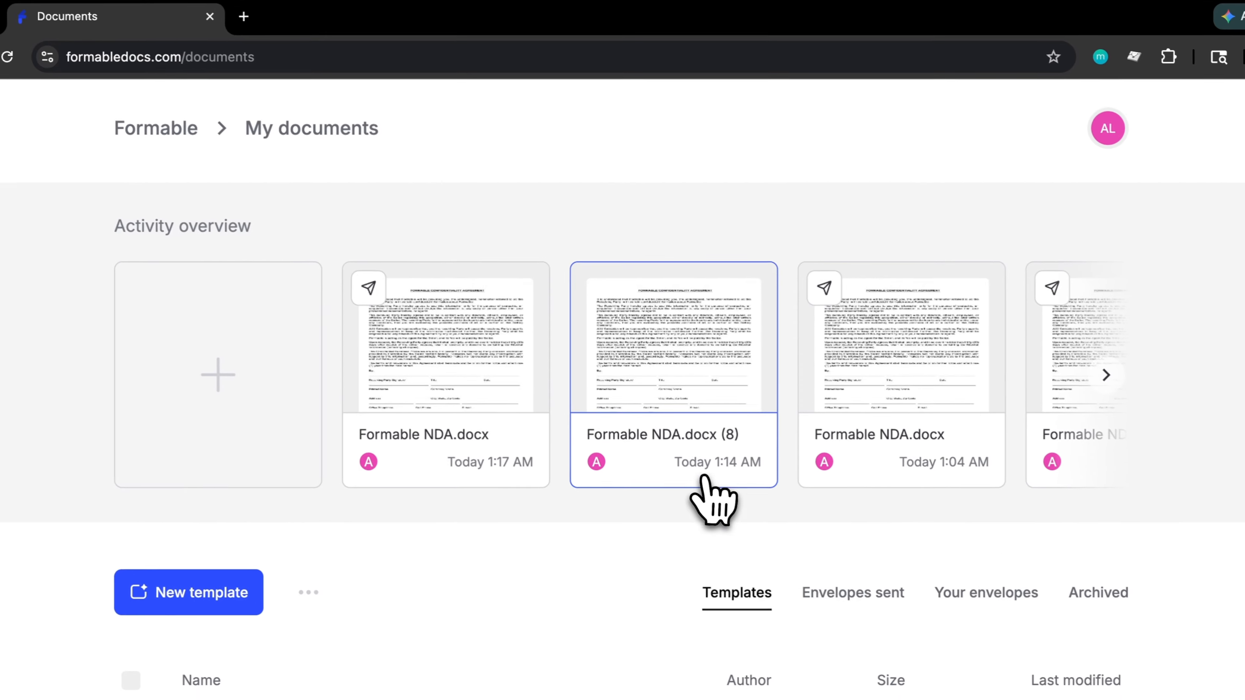
pyautogui.scroll(-3, 716, 496)
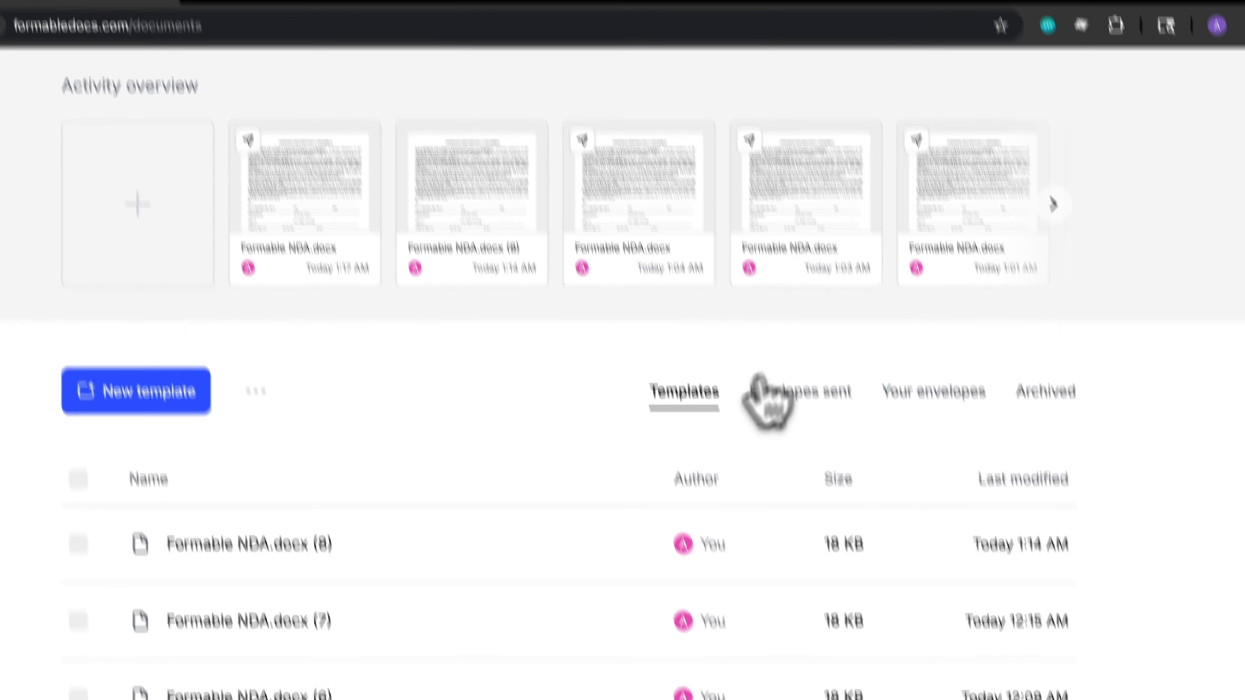
# - Switch to the Envelopes sent list on My documents
pyautogui.click(824, 483)
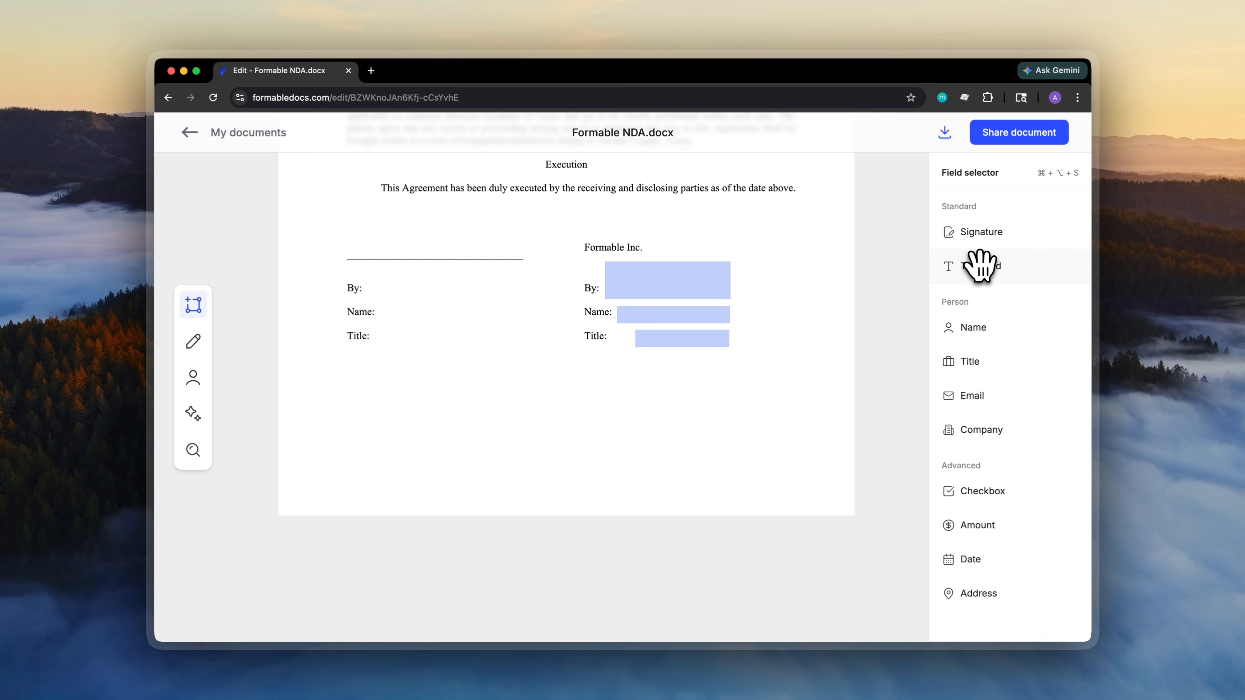
# - Place Signature, Name and Title fields on the left By, Name and Title lines, then open Manage Recipients
pyautogui.moveTo(980, 265); pyautogui.dragTo(438, 285)
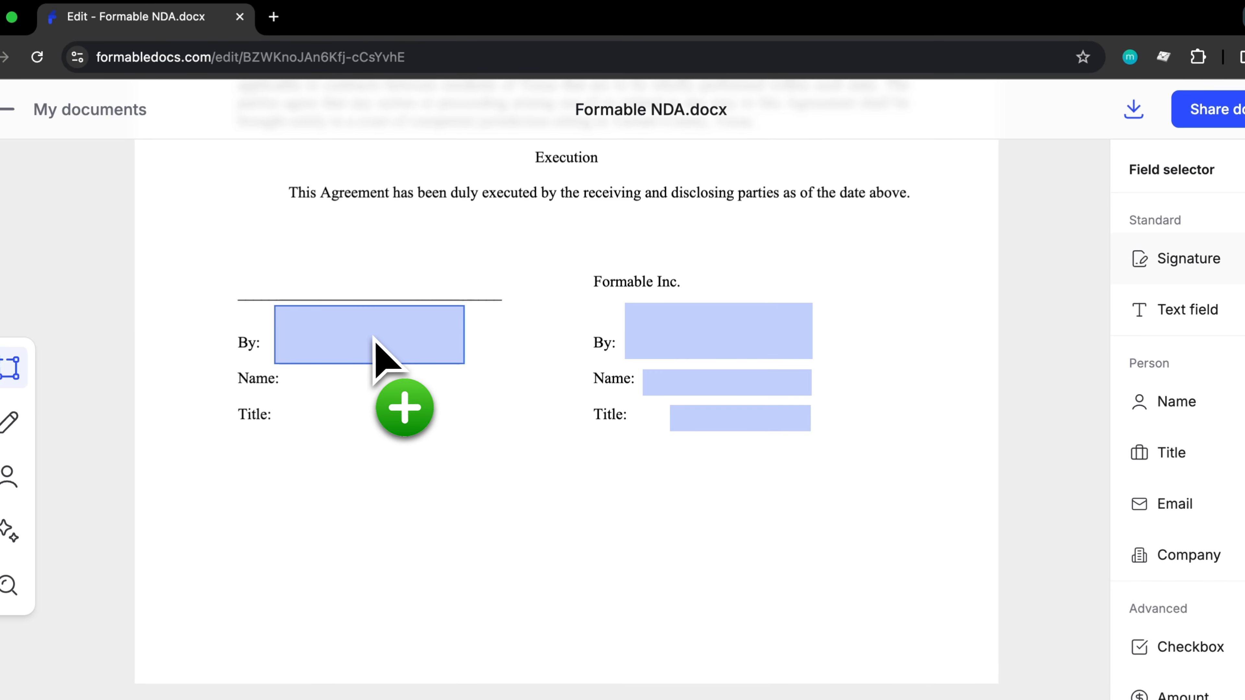
pyautogui.moveTo(373, 337); pyautogui.dragTo(372, 337)
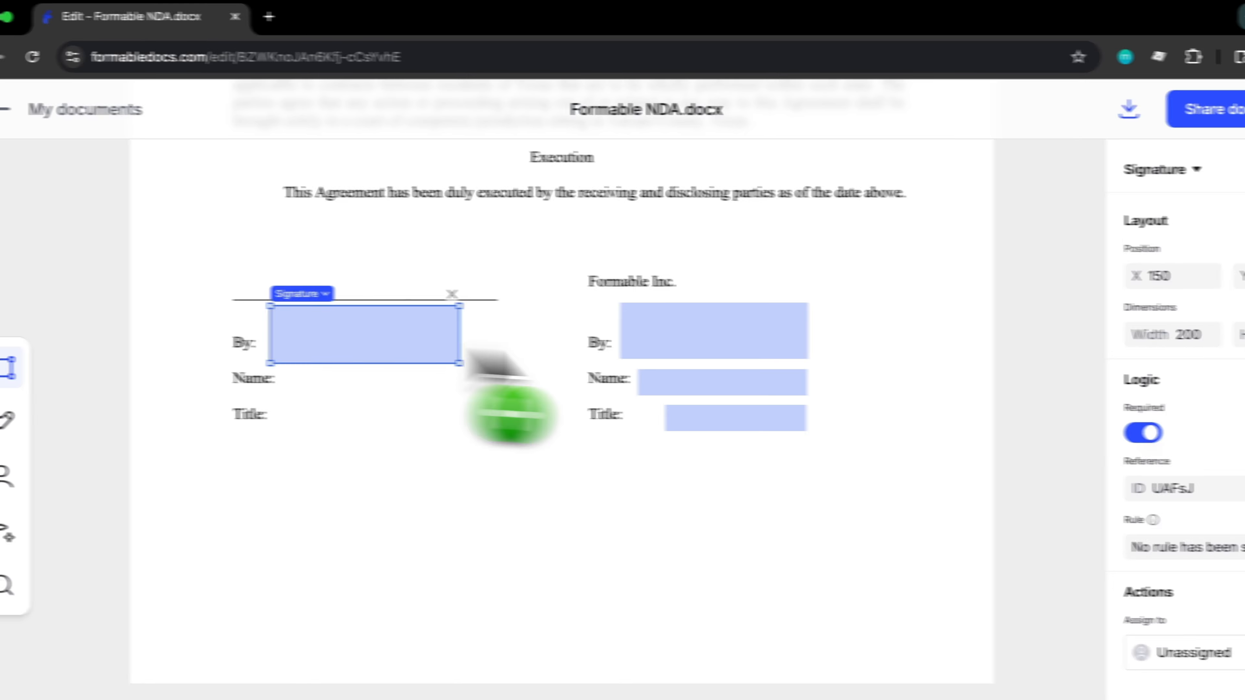
pyautogui.click(953, 380)
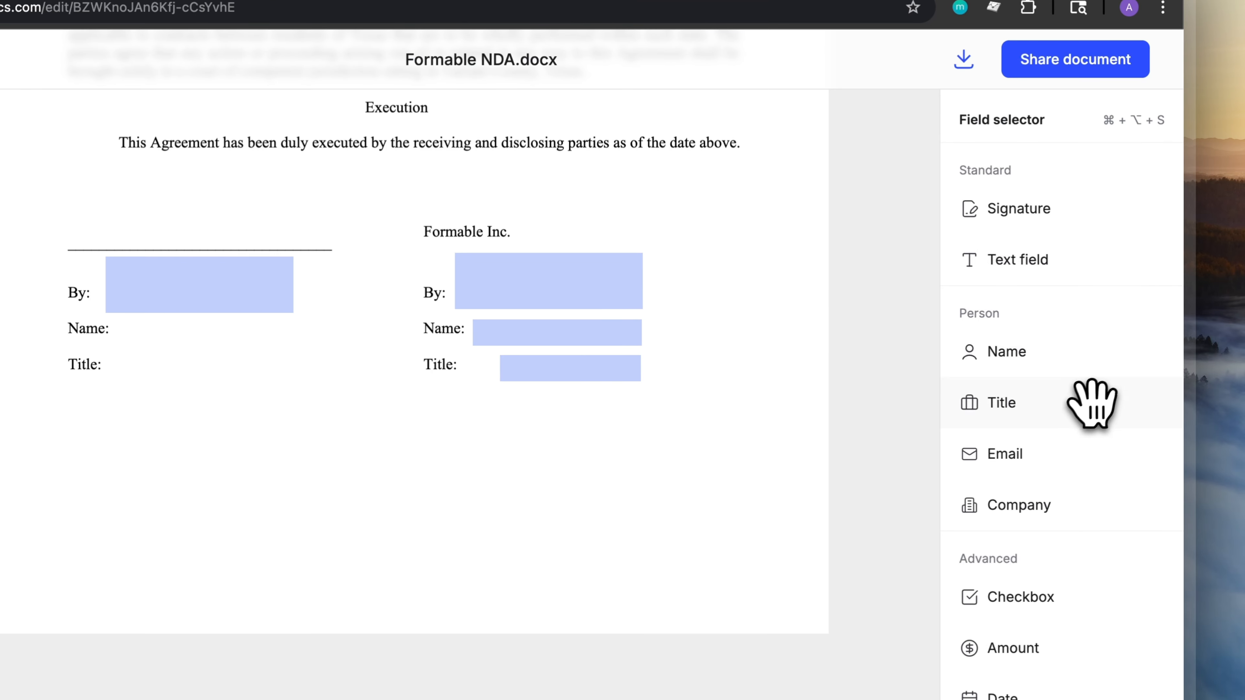
pyautogui.moveTo(1067, 366); pyautogui.dragTo(216, 339)
pyautogui.moveTo(380, 343); pyautogui.dragTo(378, 344)
pyautogui.click(833, 471)
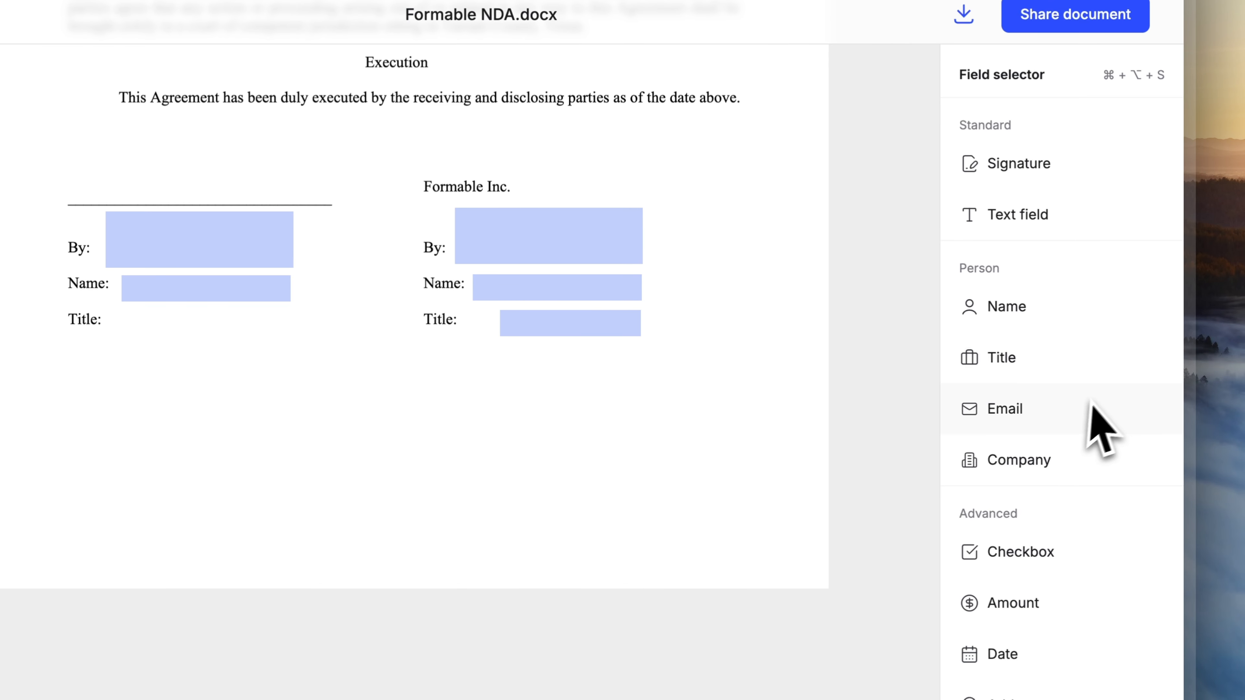
pyautogui.moveTo(1065, 380); pyautogui.dragTo(221, 330)
pyautogui.moveTo(386, 339); pyautogui.dragTo(385, 338)
pyautogui.click(613, 388)
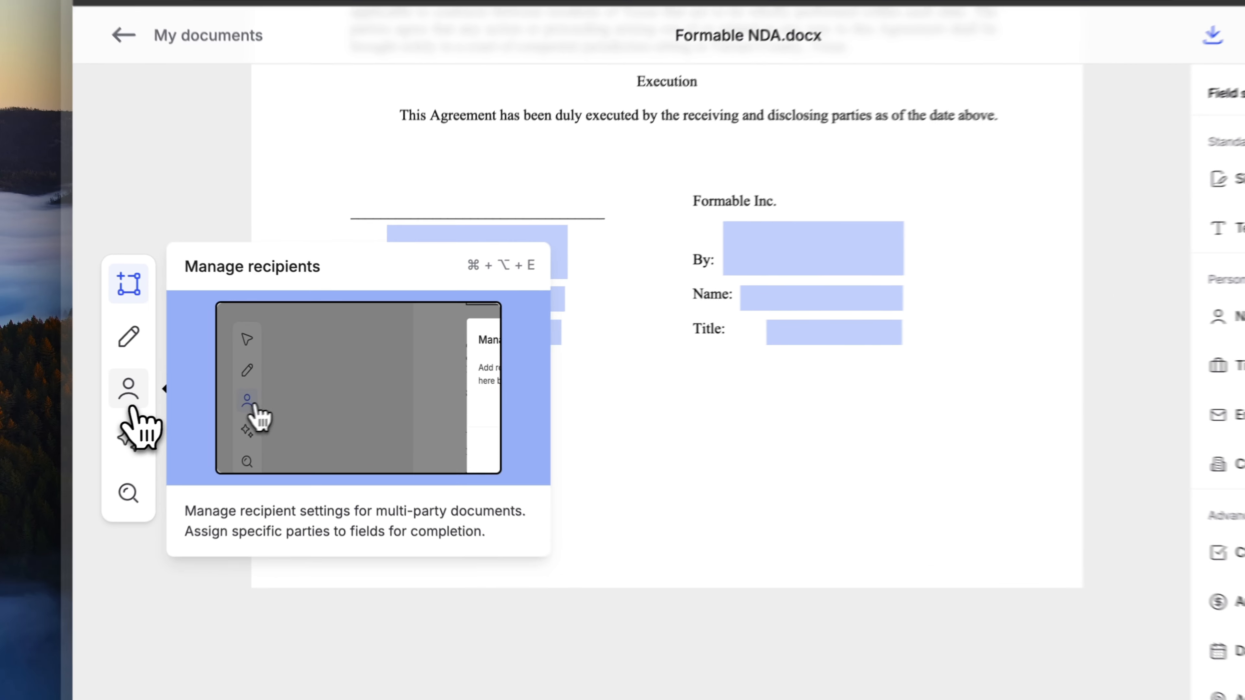
pyautogui.click(195, 387)
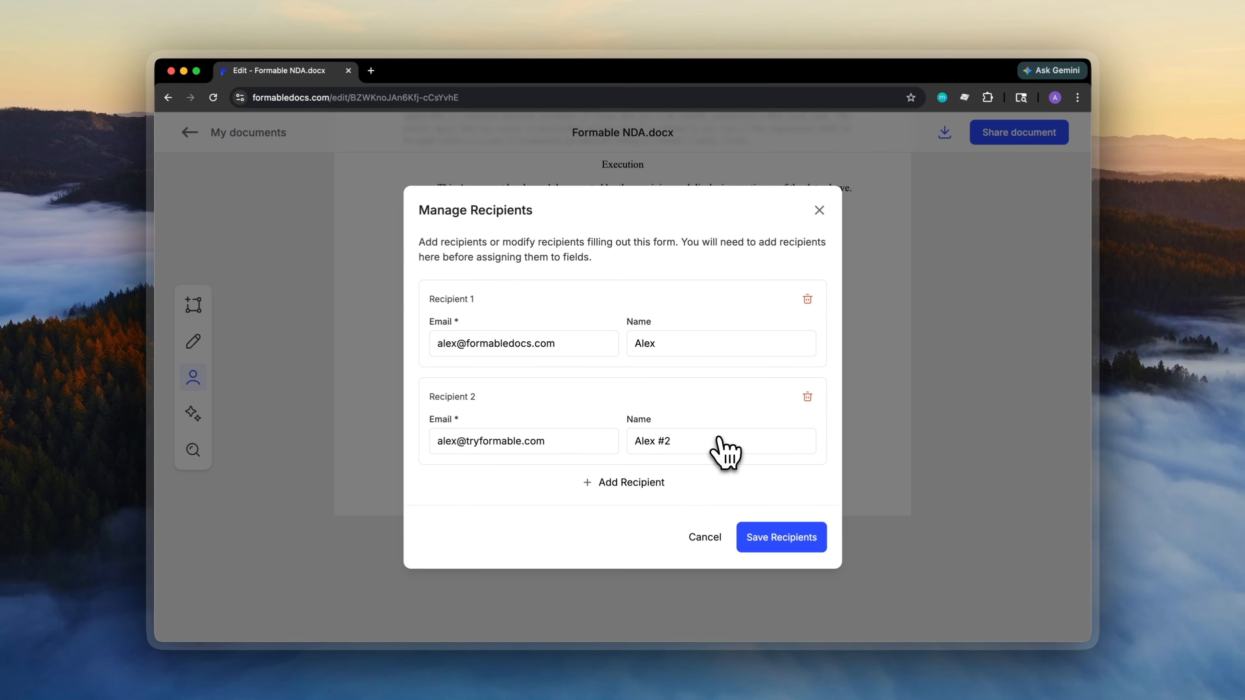
pyautogui.scroll(-1, 622, 397)
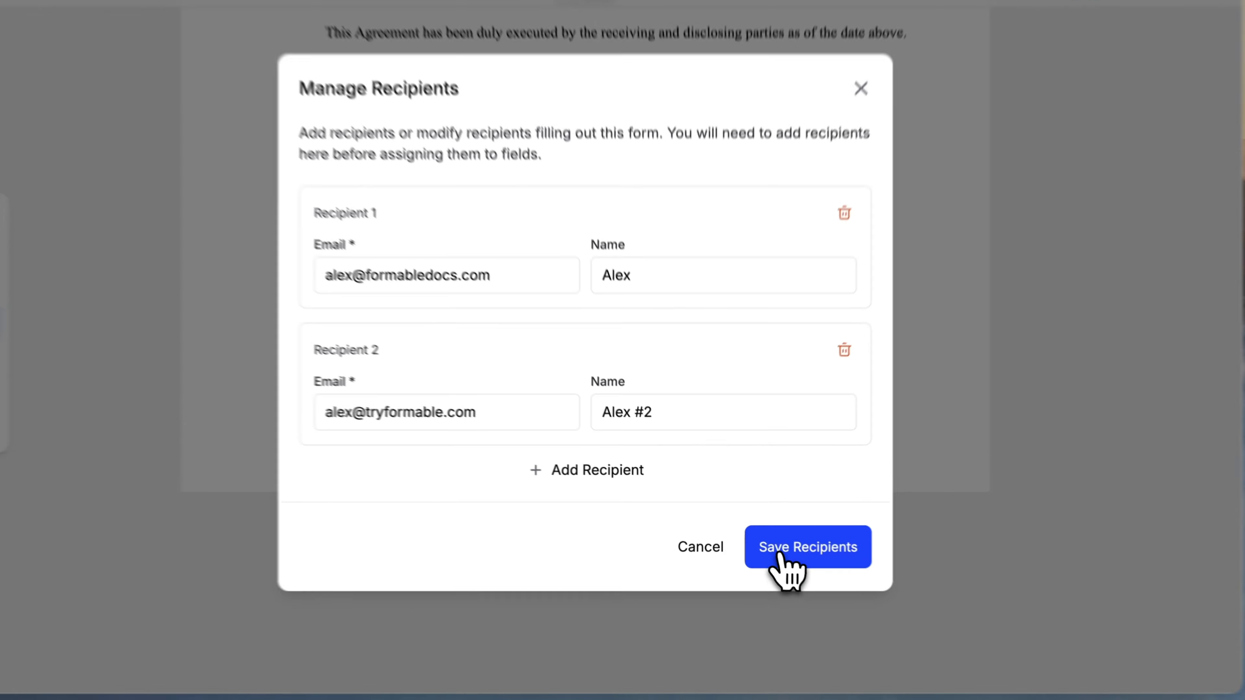
# - Save the two recipients and assign the left signature field to the first recipient
pyautogui.click(762, 539)
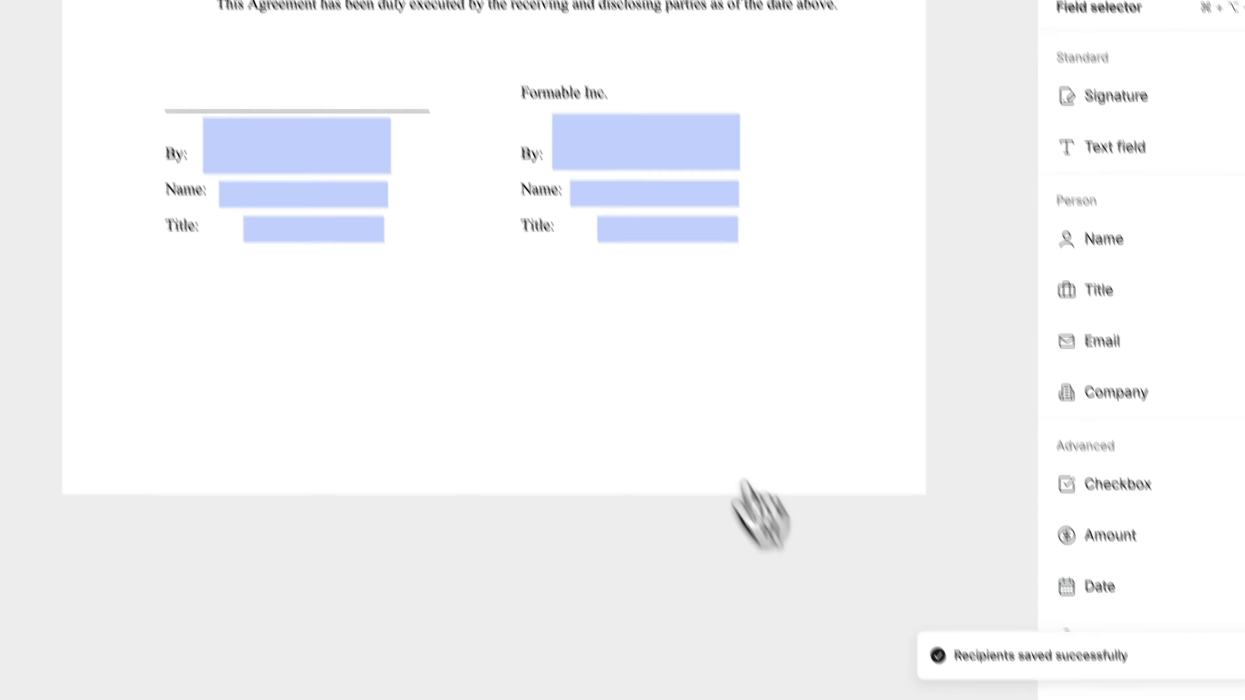
pyautogui.click(492, 264)
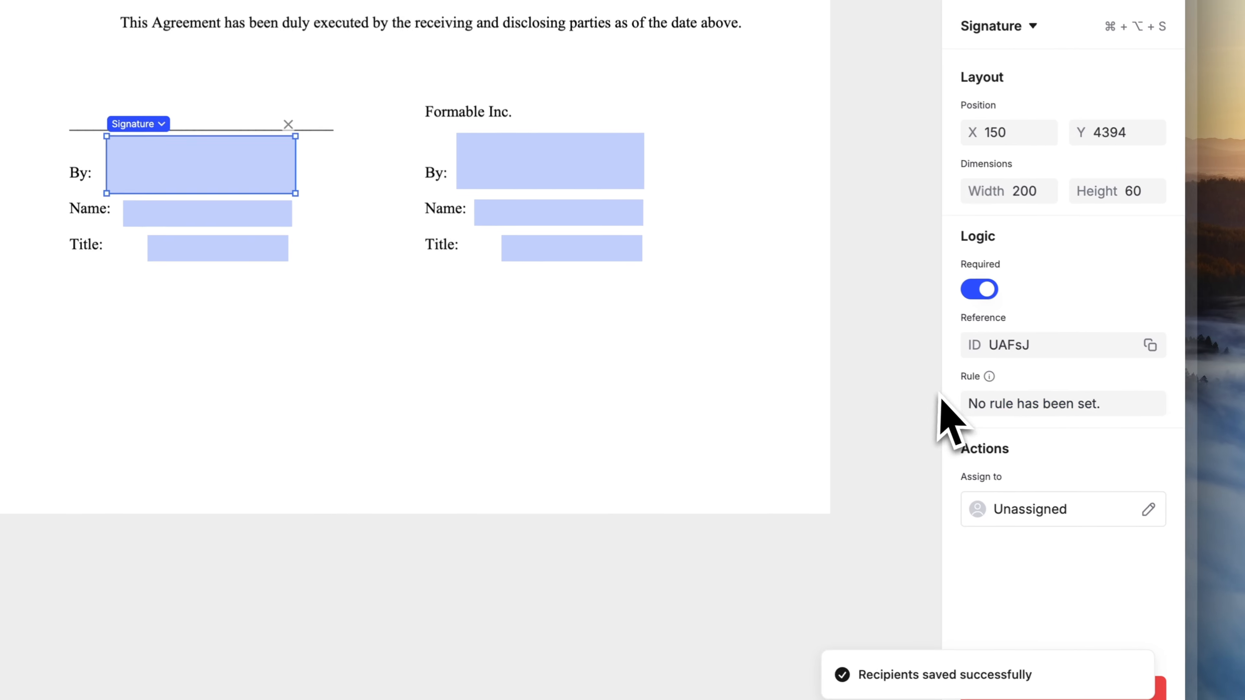
pyautogui.click(1226, 637)
pyautogui.click(983, 428)
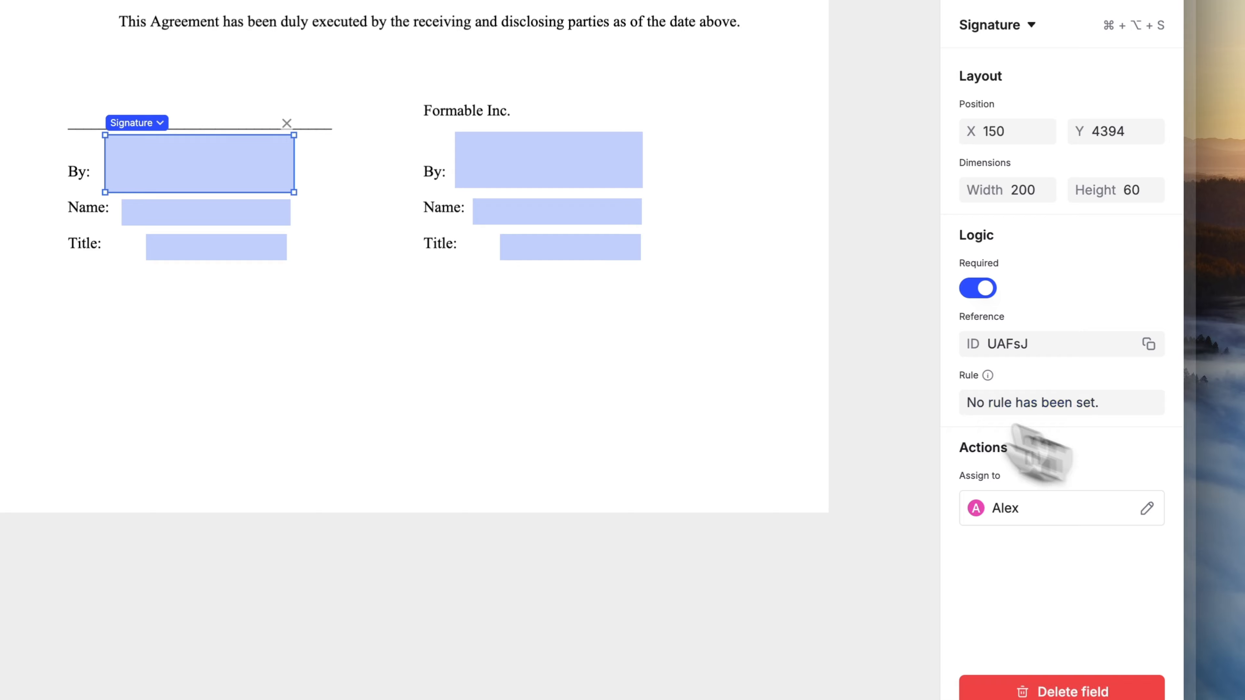
# - Assign the left name and title fields to the first recipient
pyautogui.click(245, 211)
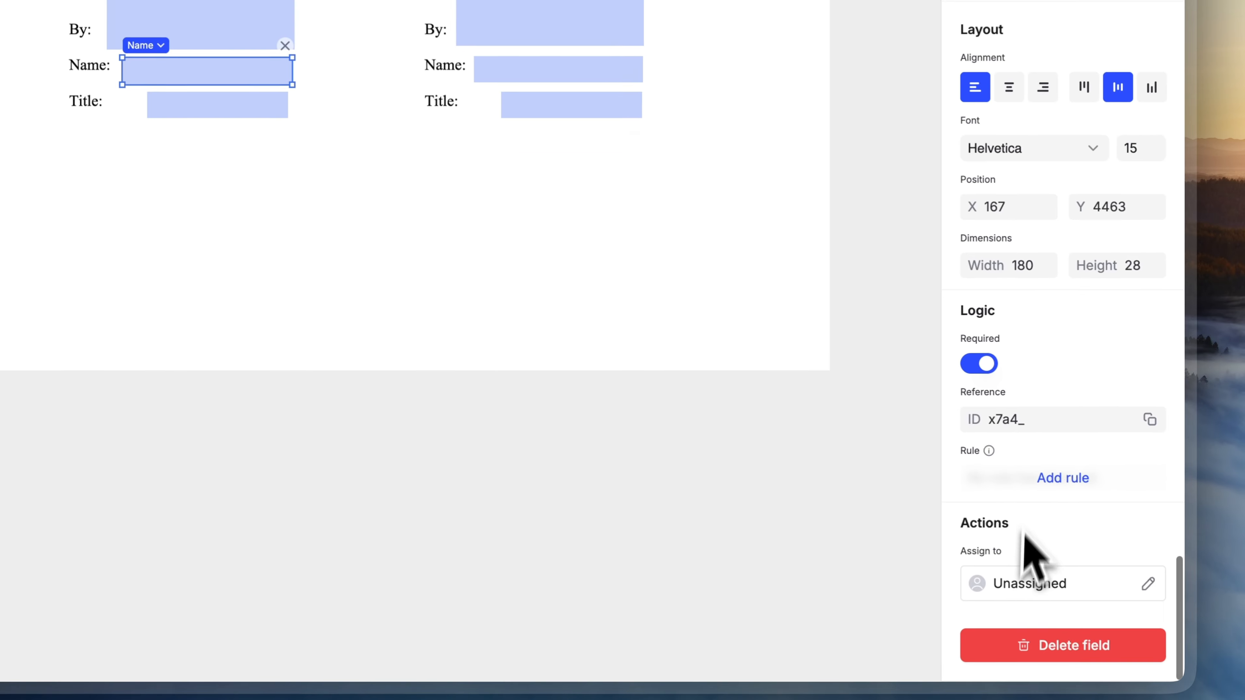
pyautogui.click(1111, 658)
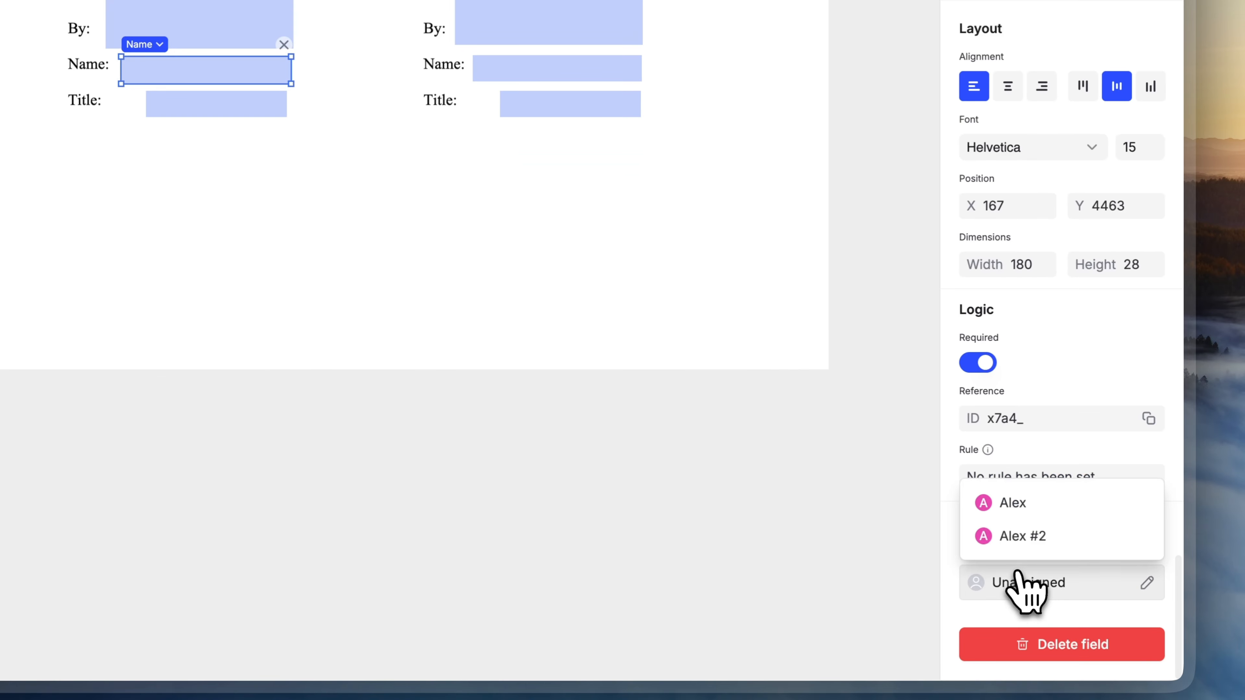
pyautogui.click(1103, 579)
pyautogui.click(230, 106)
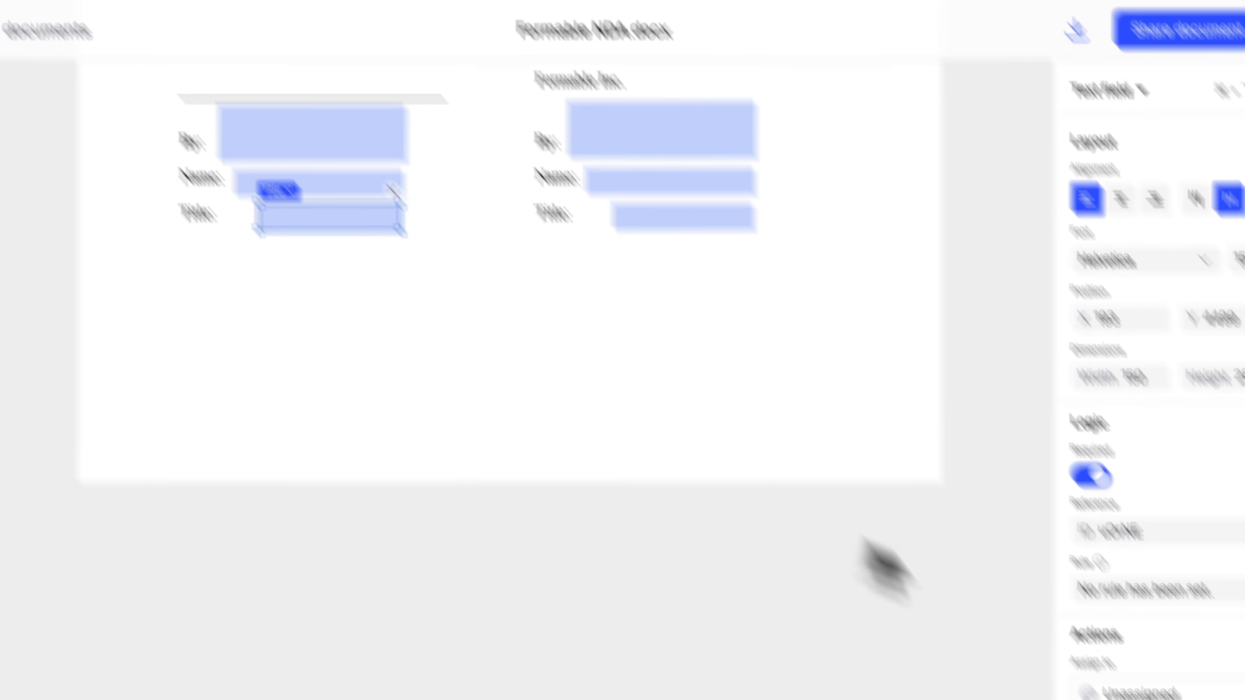
pyautogui.click(1030, 584)
pyautogui.click(1019, 491)
# - Check that the right-hand signature and name fields remain assigned to the second recipient
pyautogui.click(583, 15)
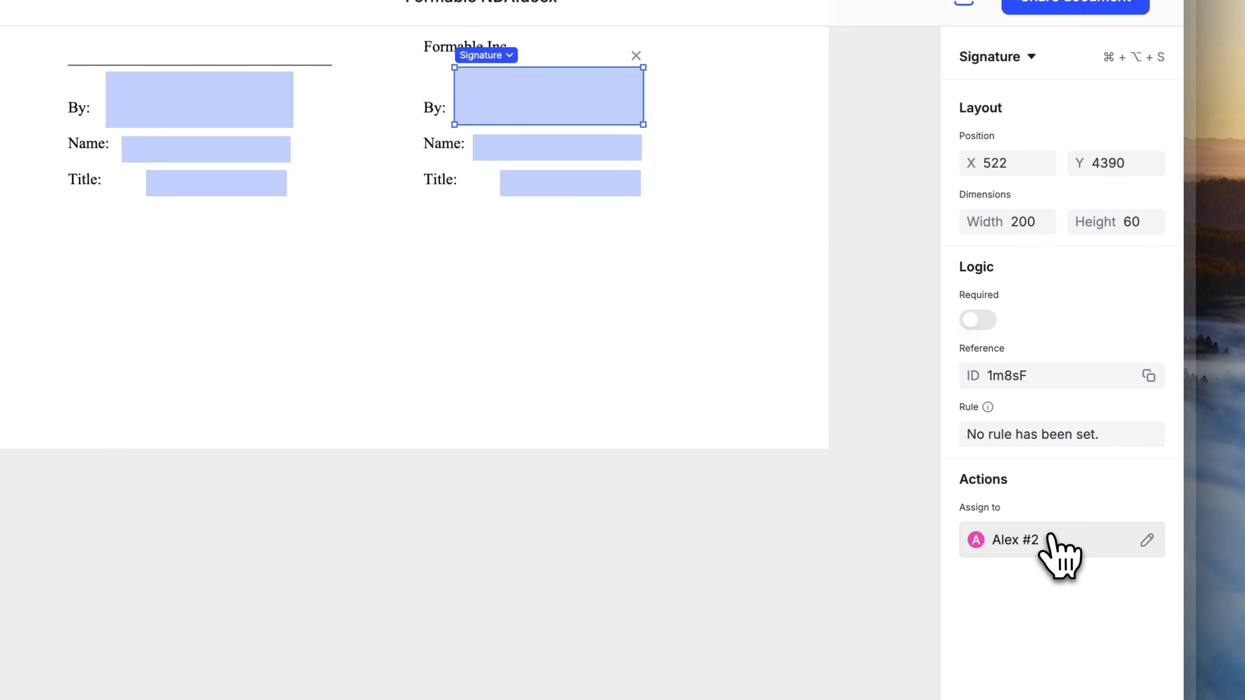
pyautogui.click(1051, 540)
pyautogui.click(745, 260)
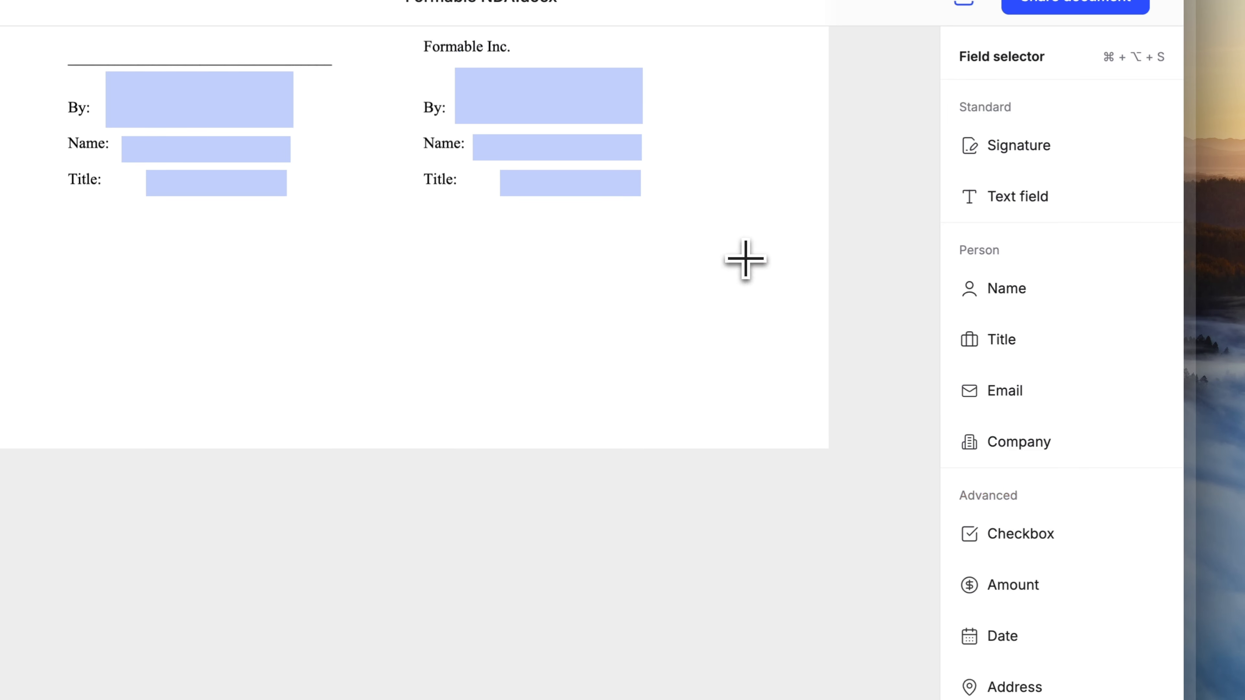
pyautogui.click(619, 147)
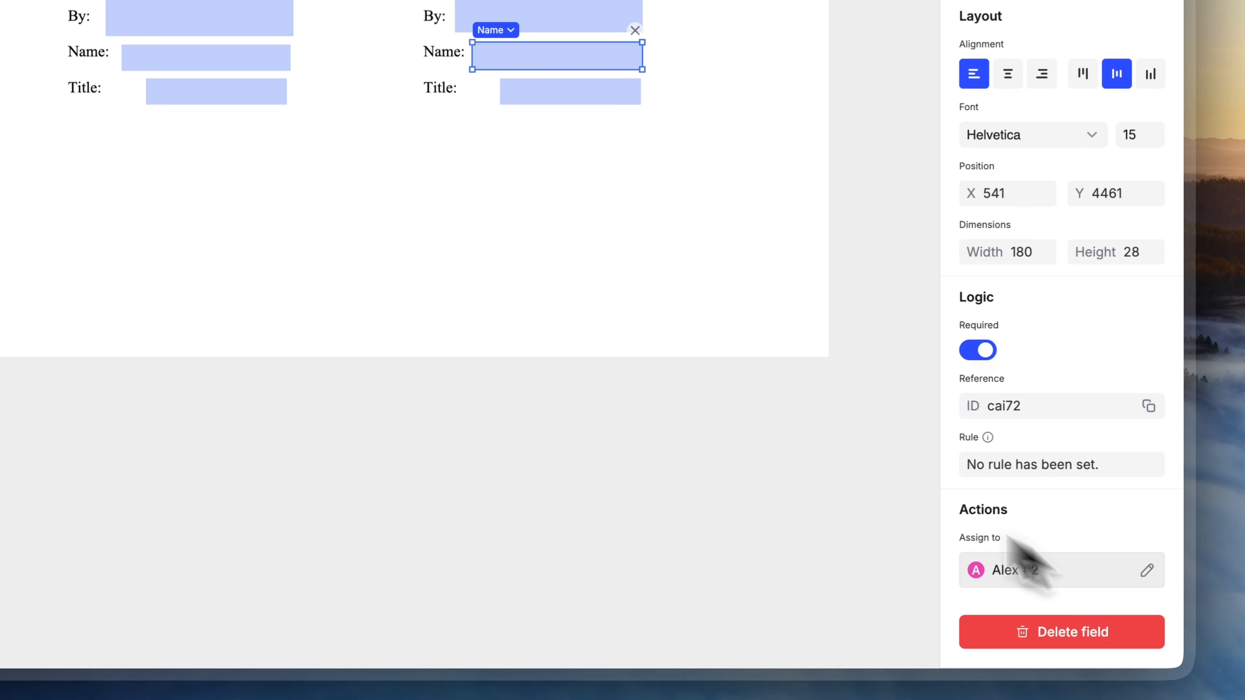
pyautogui.click(725, 492)
pyautogui.scroll(1, 728, 418)
pyautogui.scroll(2, 722, 304)
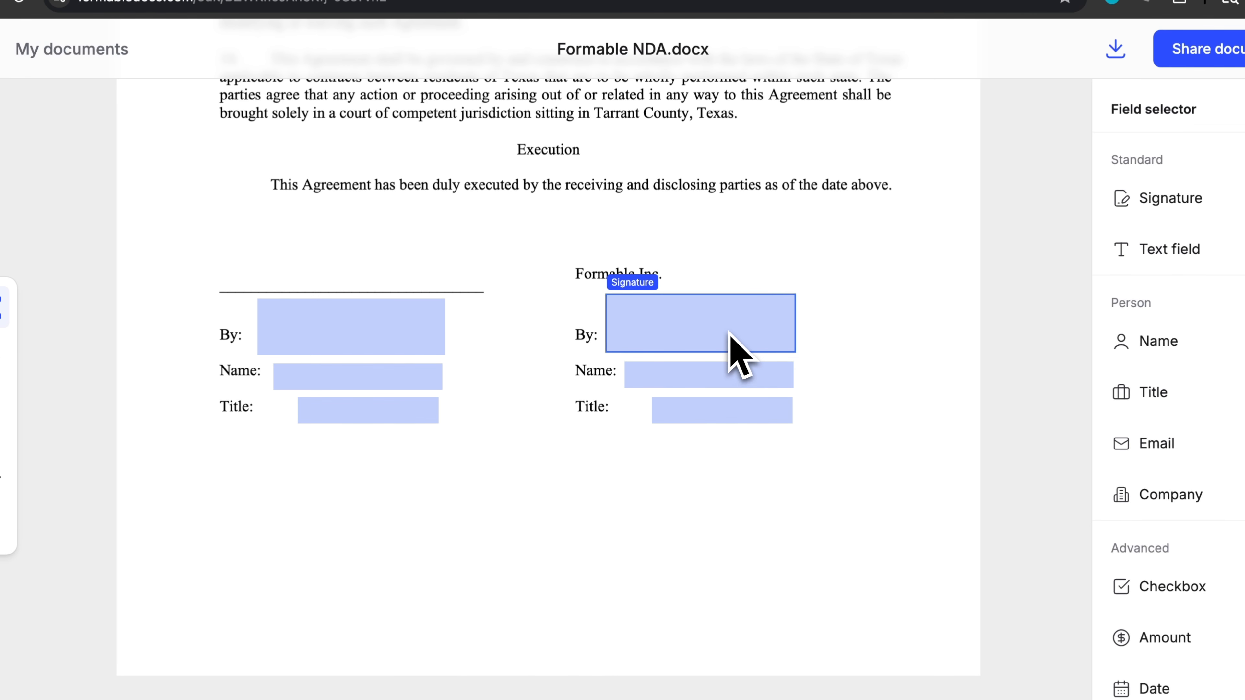
pyautogui.click(579, 193)
pyautogui.click(306, 331)
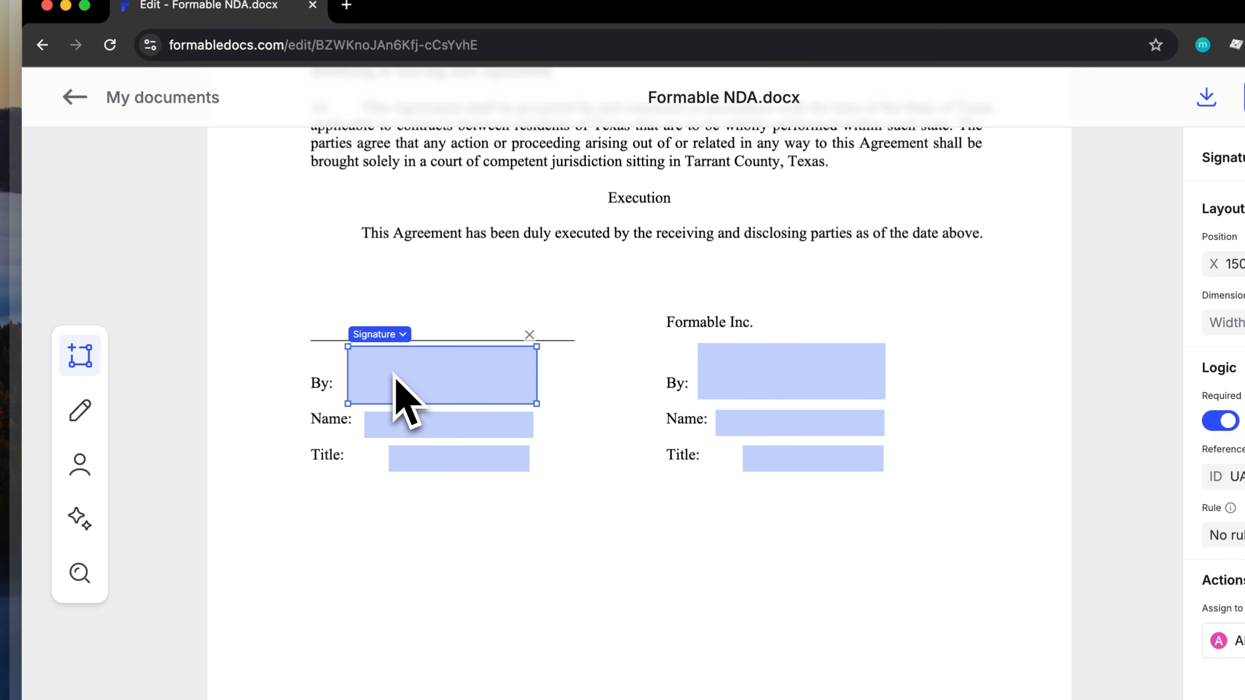
pyautogui.click(554, 262)
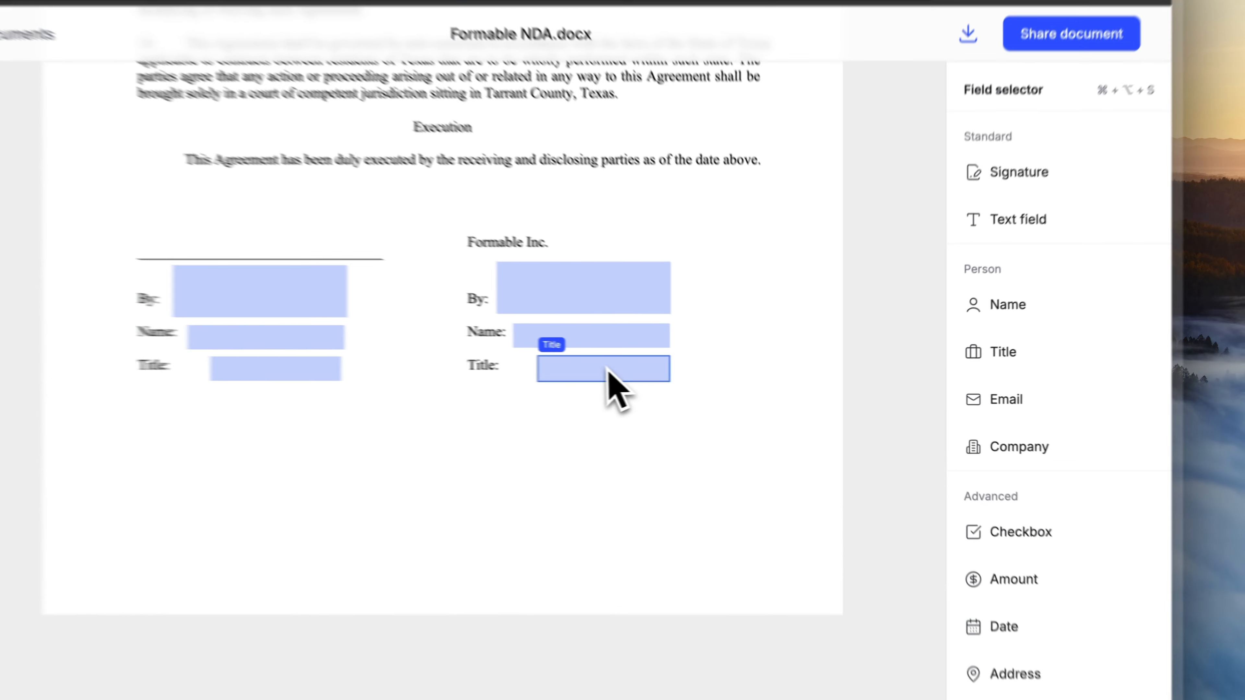
# - Make the right-hand Title field optional and generate the rule 'Only accept CEO or CTO titles'
pyautogui.click(686, 376)
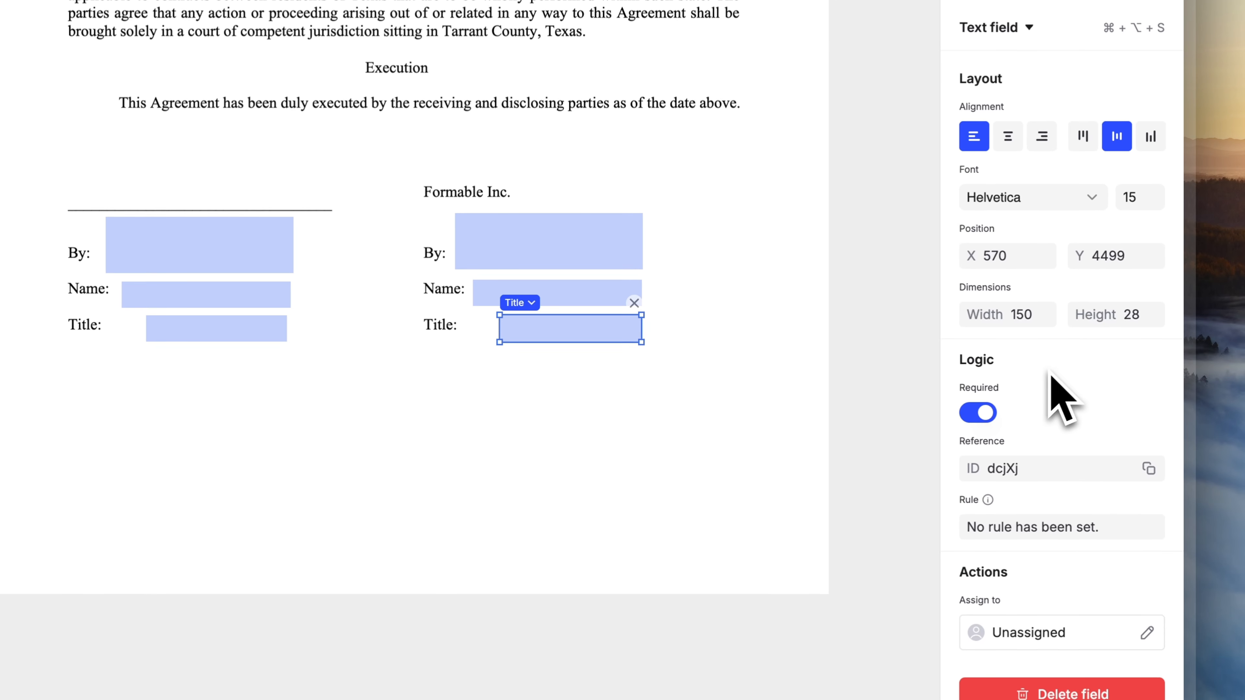
pyautogui.click(985, 415)
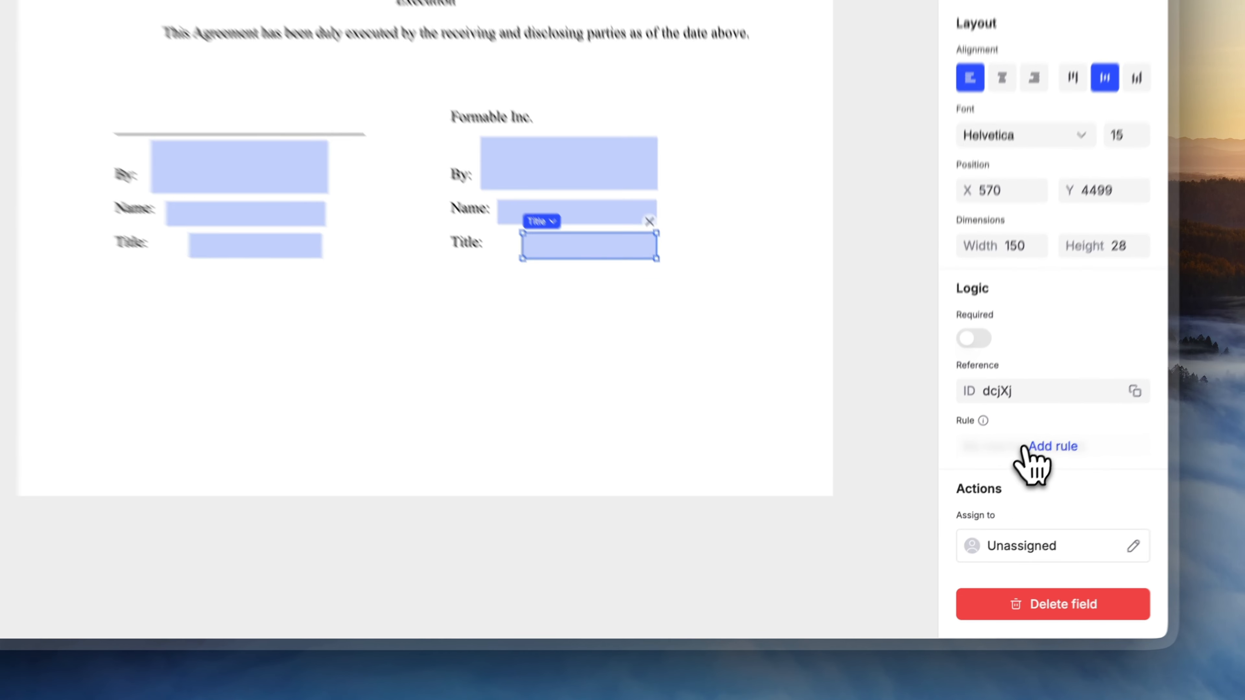
pyautogui.click(992, 508)
pyautogui.scroll(-2, 1044, 461)
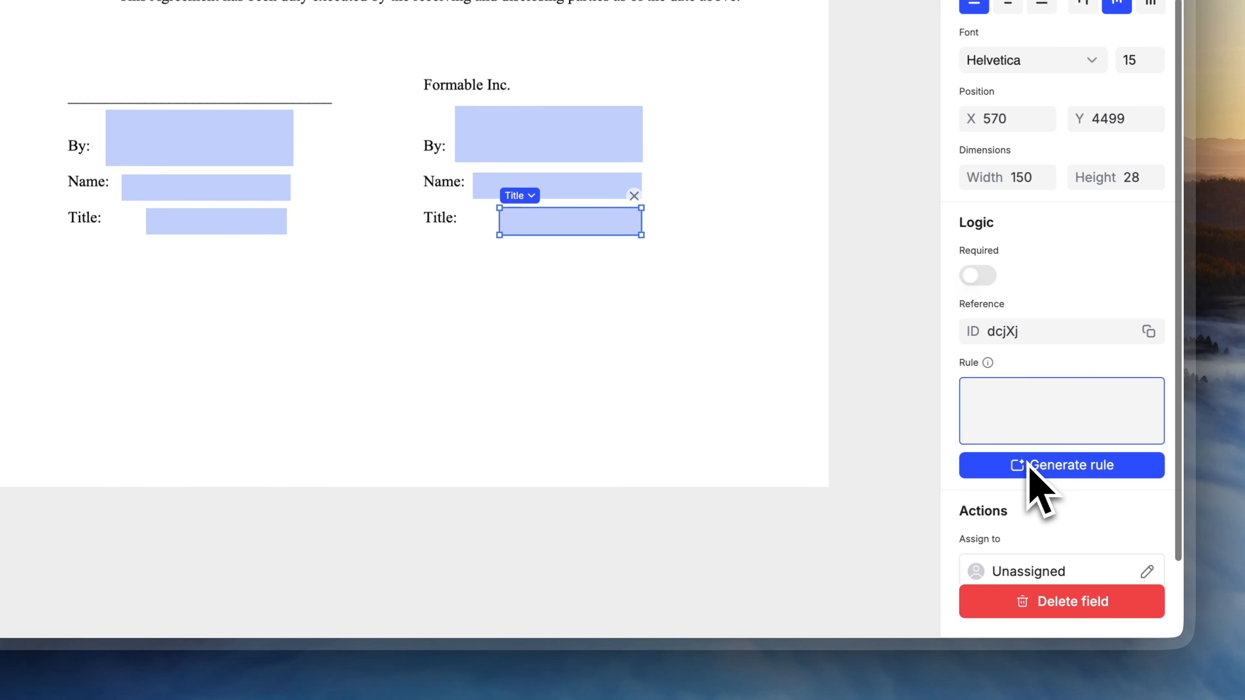
pyautogui.scroll(-1, 1037, 467)
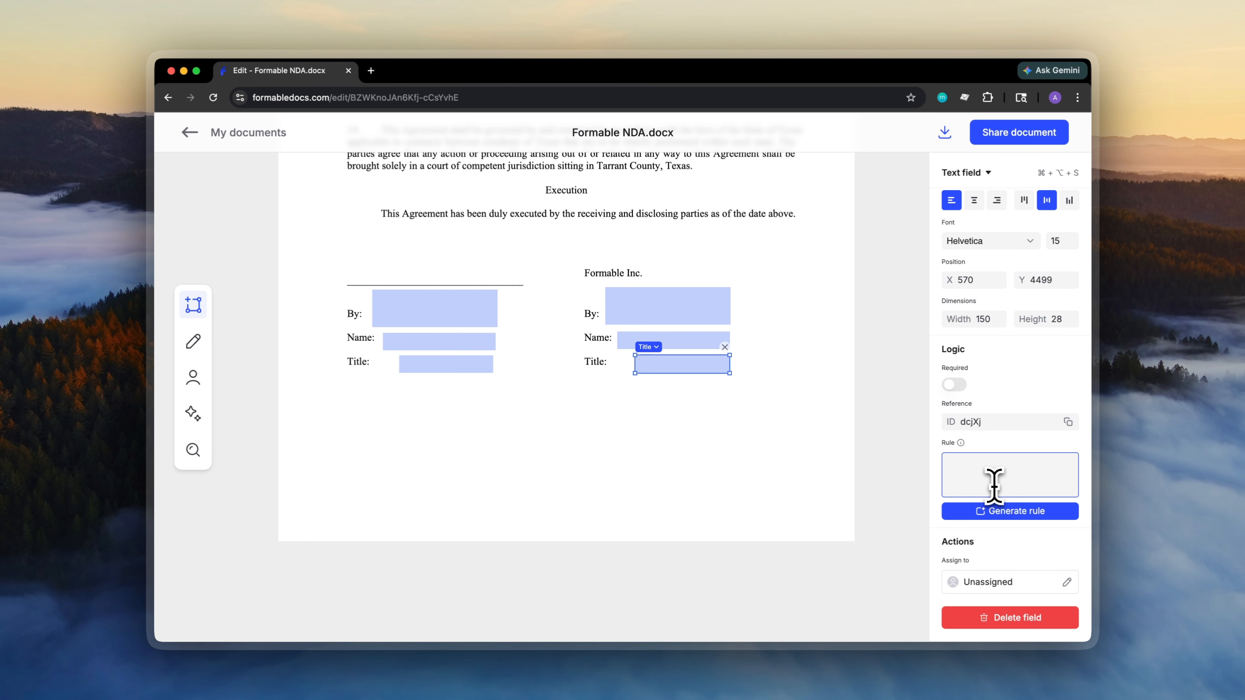
pyautogui.write('Only accept CEO or CTO tut')
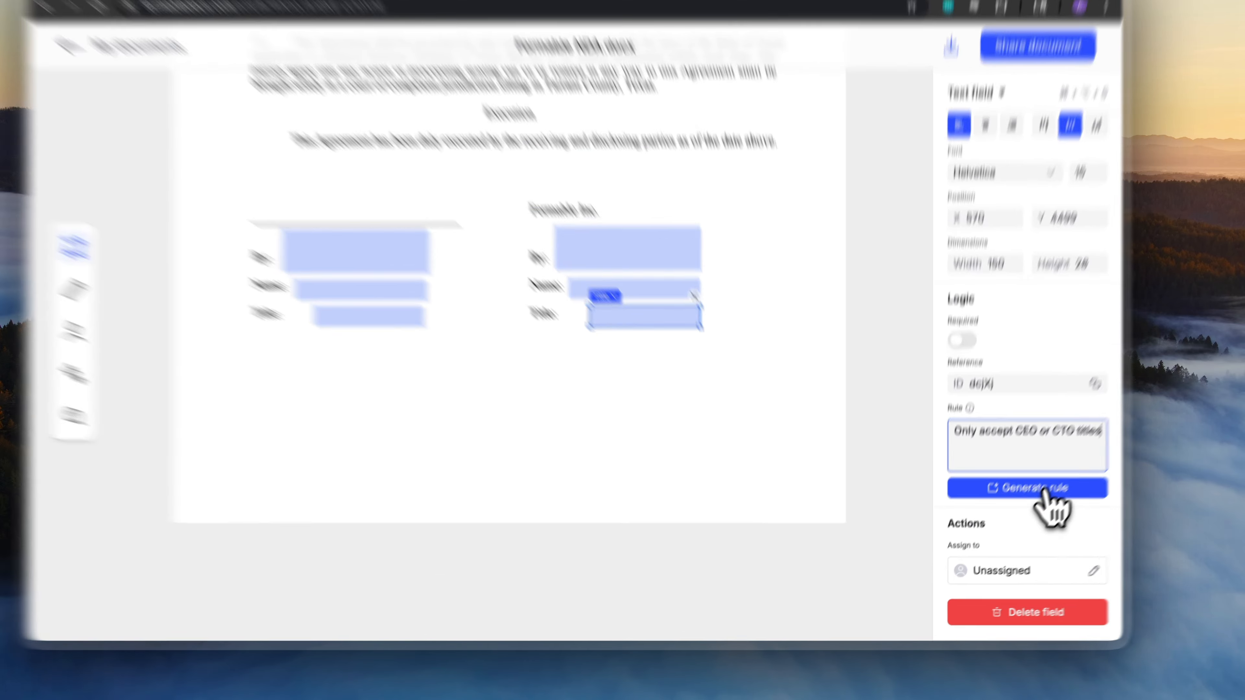
pyautogui.click(1027, 512)
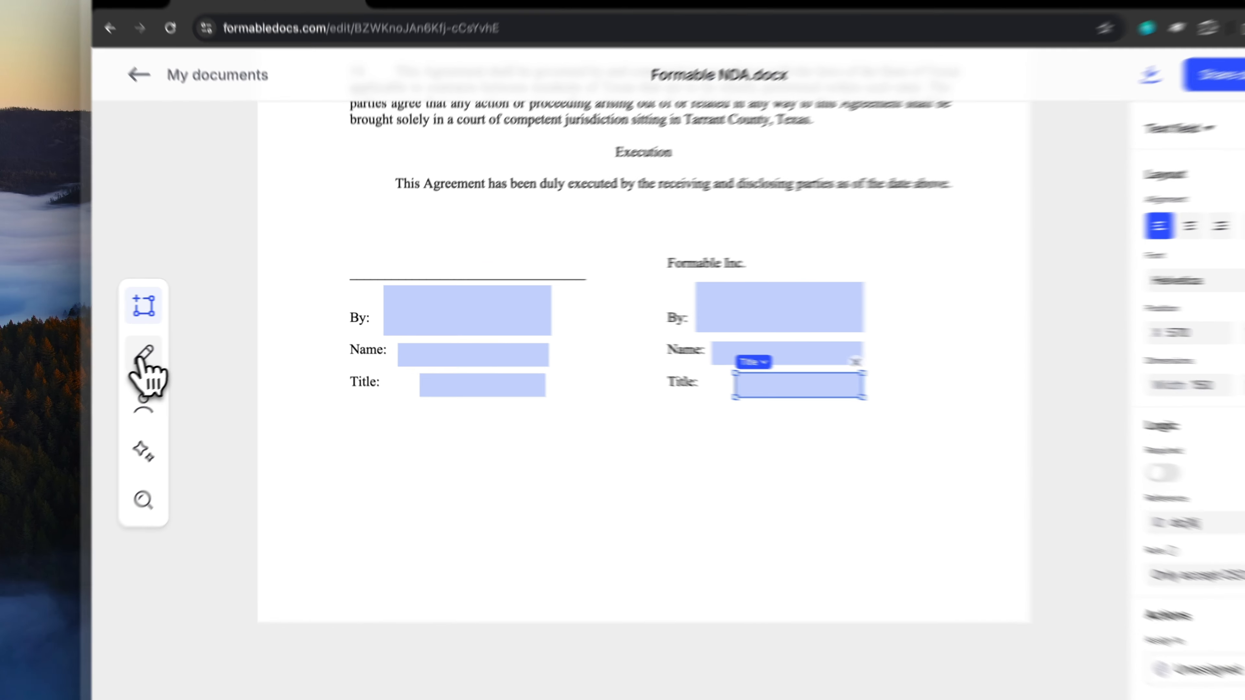
# - In filling mode, test CMO and then CEO as the Formable Inc. title
pyautogui.click(192, 340)
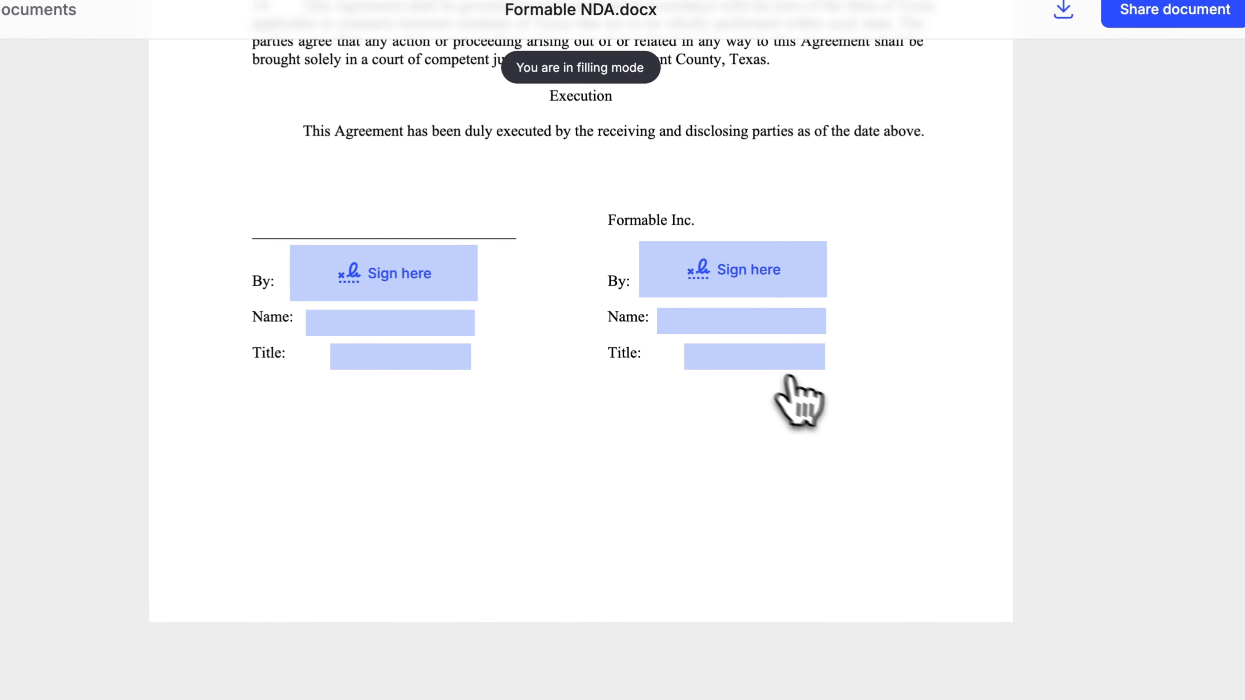
pyautogui.click(771, 365)
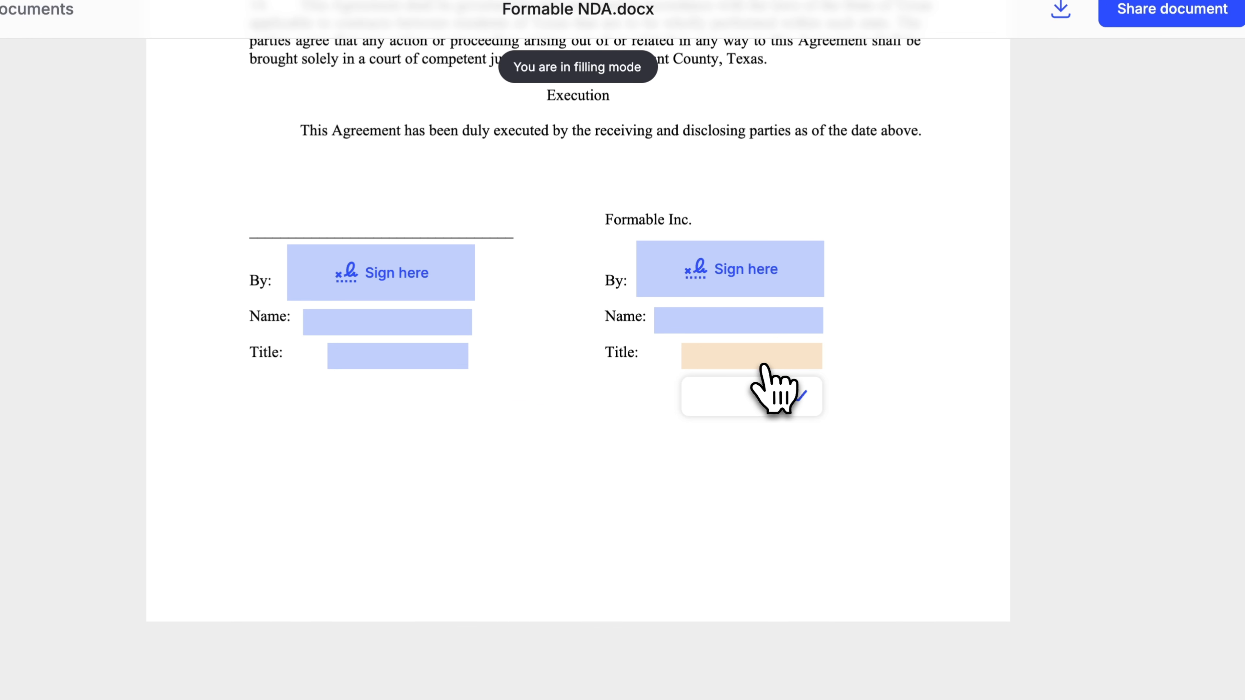
pyautogui.write('CMO')
pyautogui.click(801, 396)
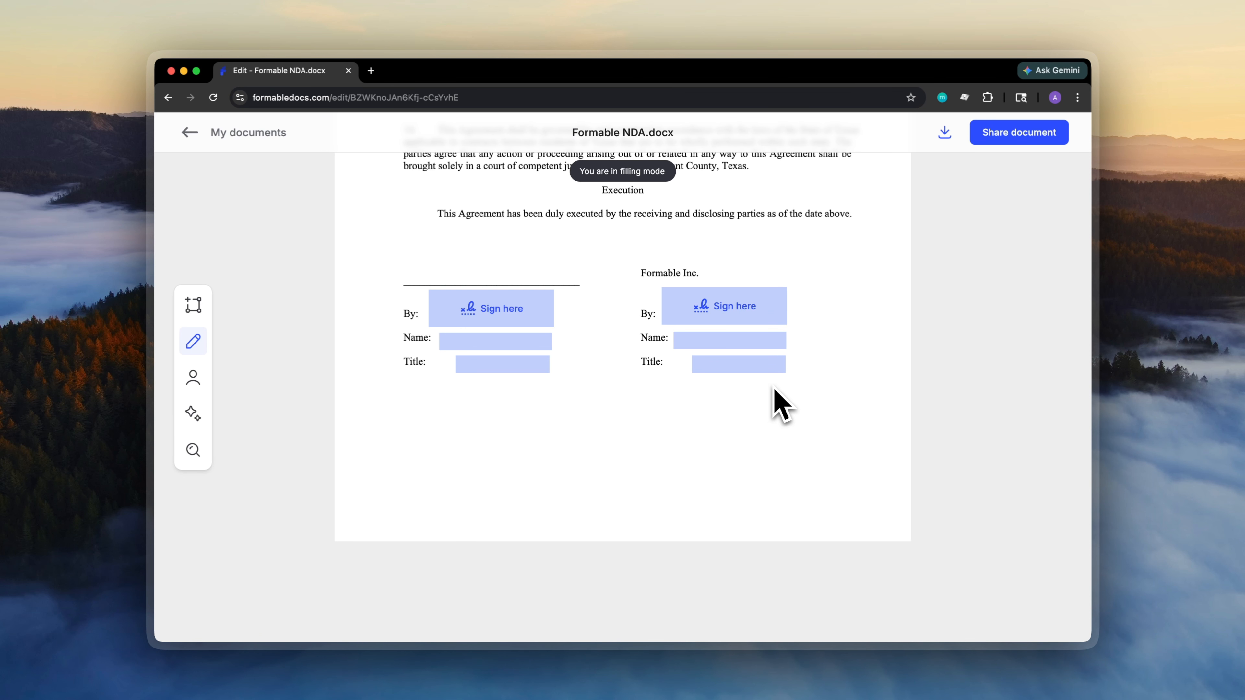
pyautogui.click(753, 369)
pyautogui.write('CEO')
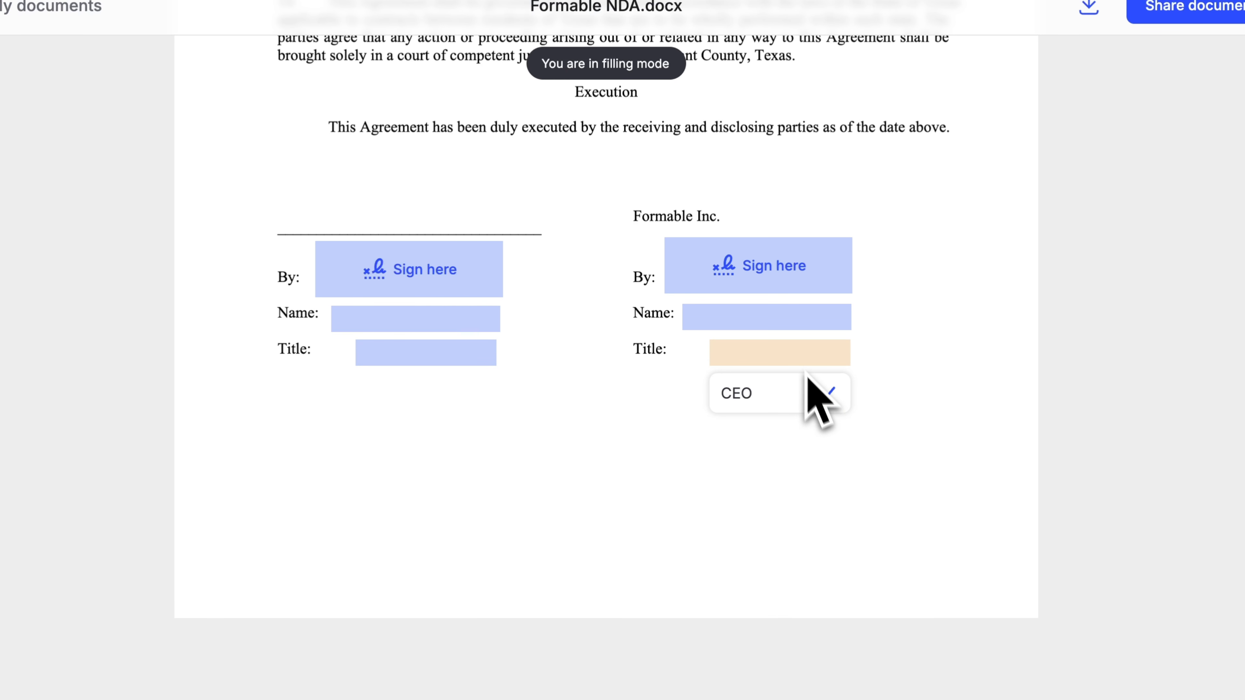
pyautogui.click(828, 393)
# - Change the title to CTO and return to editing mode
pyautogui.click(785, 354)
pyautogui.press('BackSpace')
pyautogui.press('BackSpace')
pyautogui.write('TO')
pyautogui.click(827, 392)
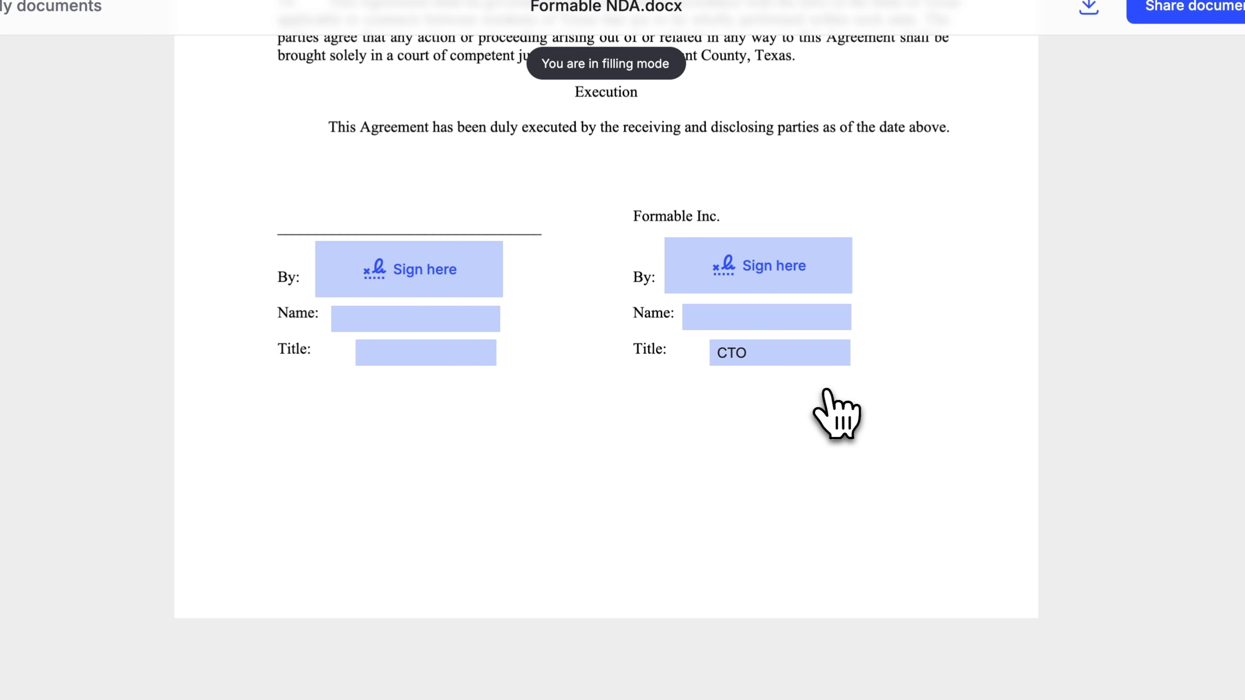
pyautogui.click(120, 286)
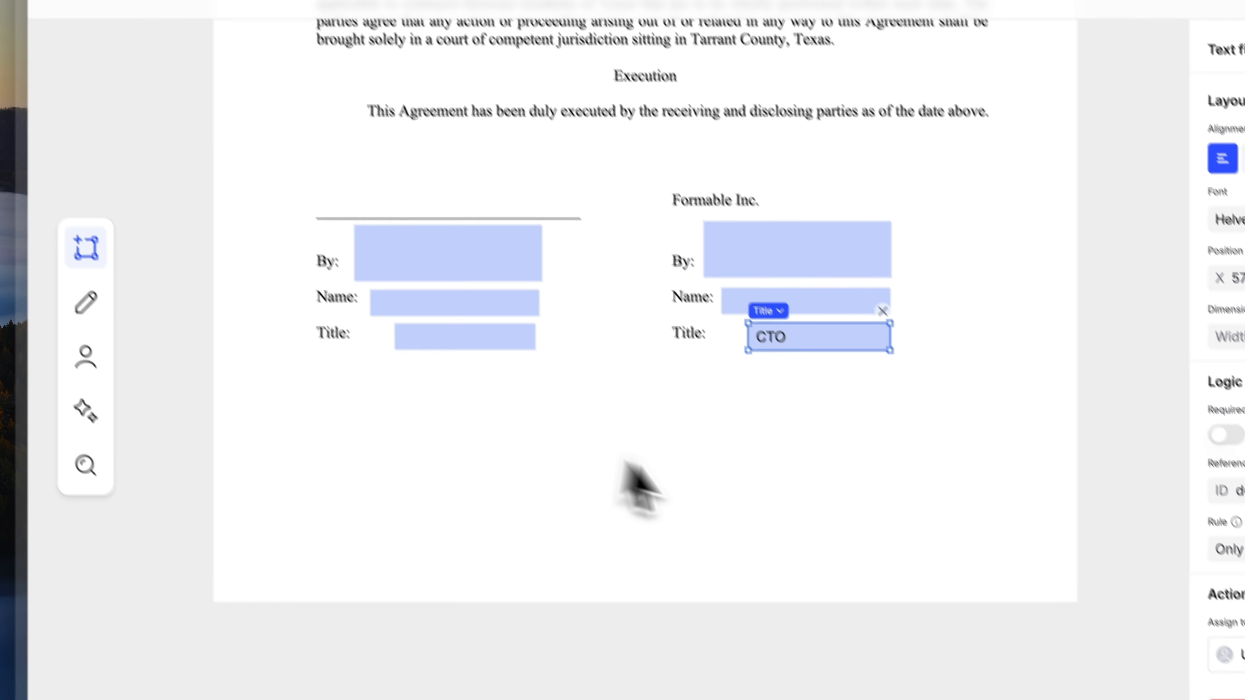
pyautogui.scroll(5, 652, 449)
pyautogui.click(711, 428)
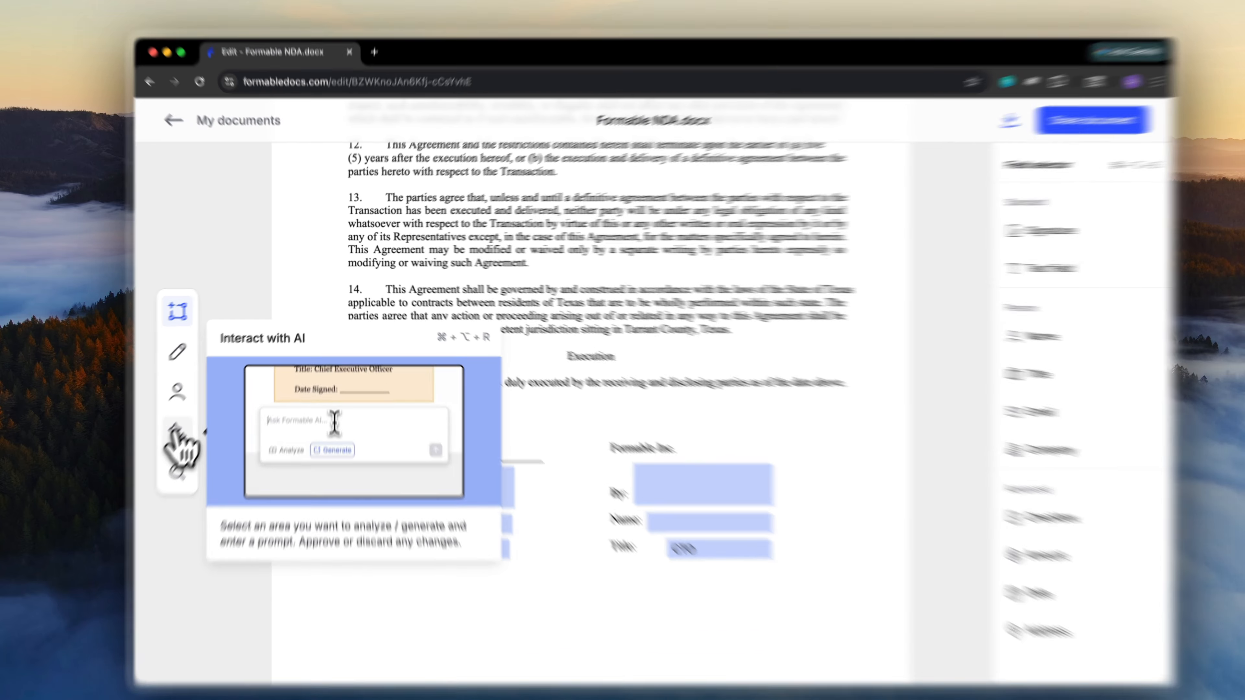
# - Have the AI analyze clauses 13, 14 and Execution with the prompt 'Summarize these clauses'
pyautogui.click(191, 414)
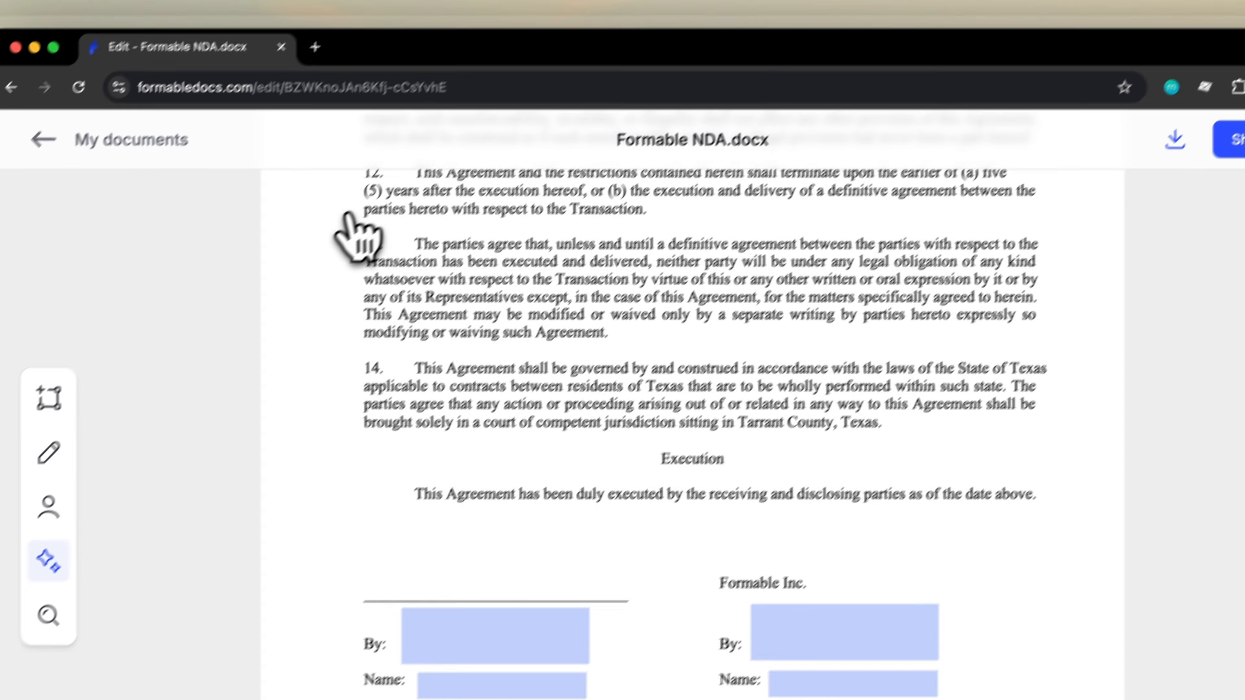
pyautogui.moveTo(343, 207); pyautogui.dragTo(1084, 529)
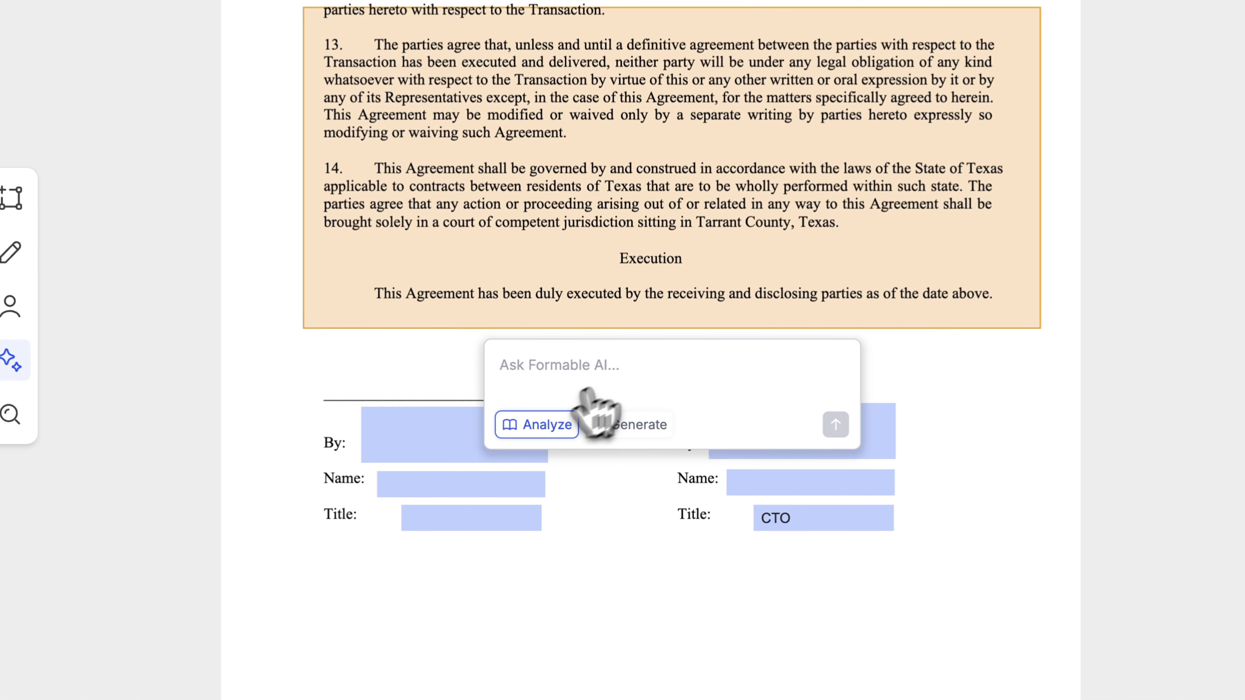
pyautogui.click(547, 457)
pyautogui.write('Summarize th')
pyautogui.write('ese ')
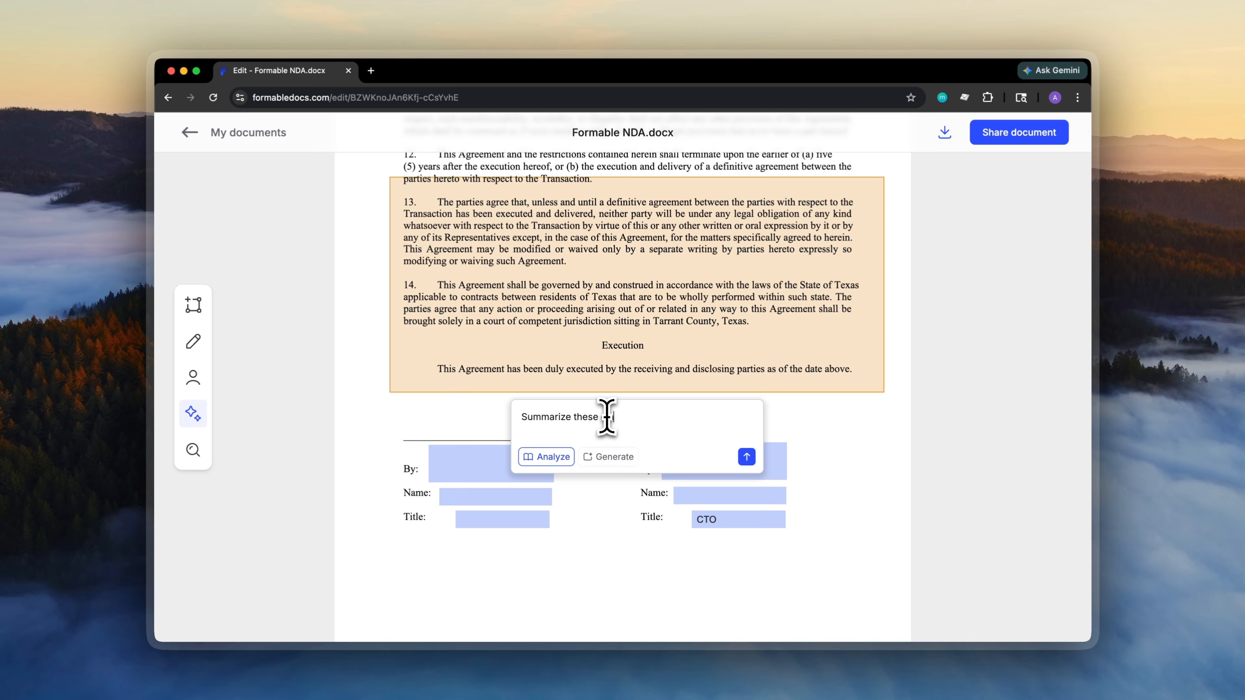
pyautogui.write('clauses')
pyautogui.click(746, 457)
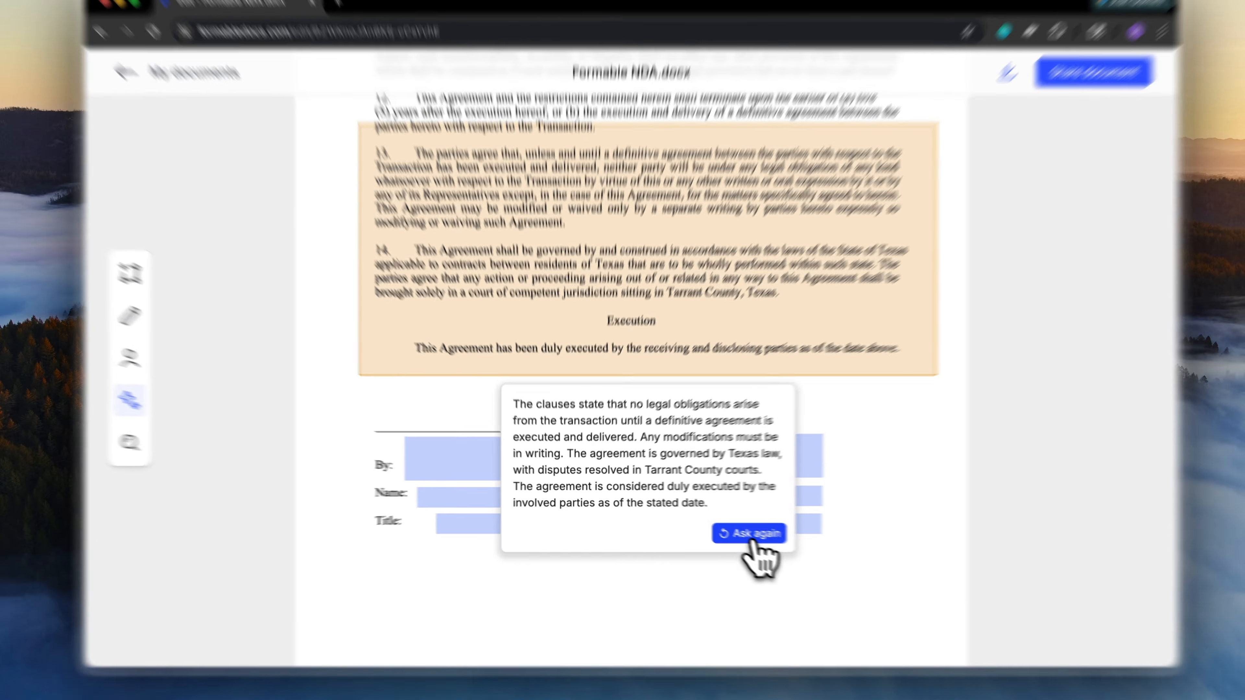
# - Dismiss the AI prompt and return to placing fields
pyautogui.click(723, 527)
pyautogui.click(635, 432)
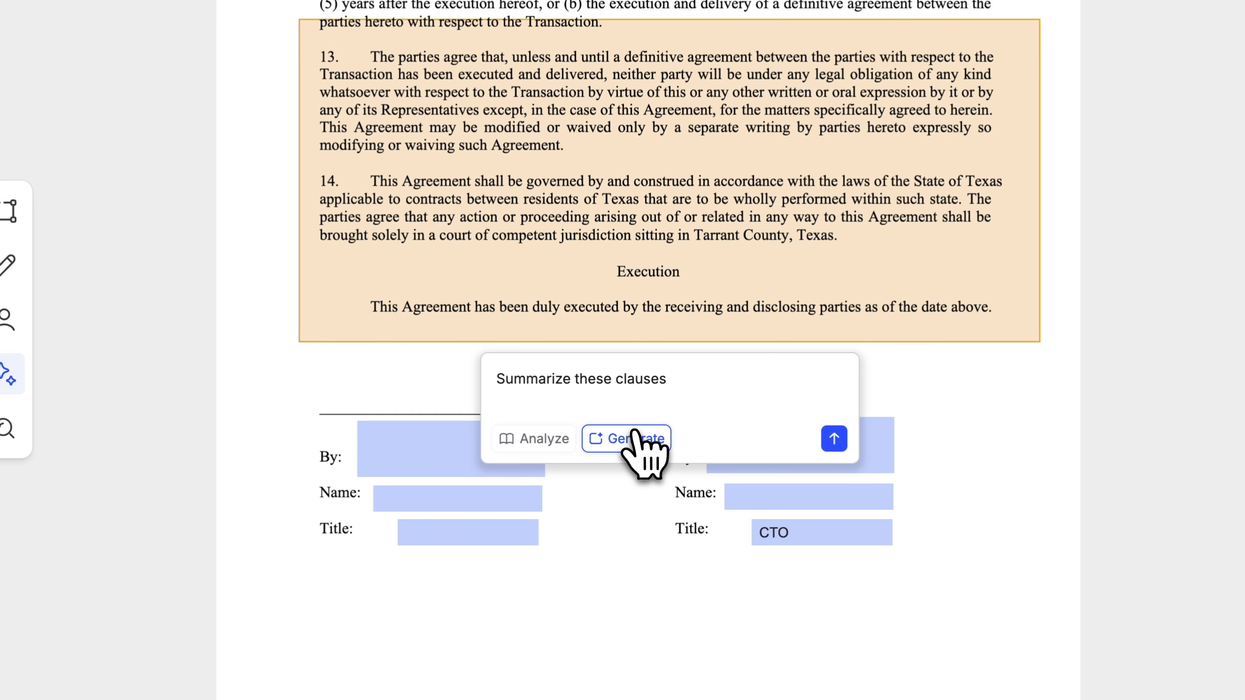
pyautogui.click(634, 534)
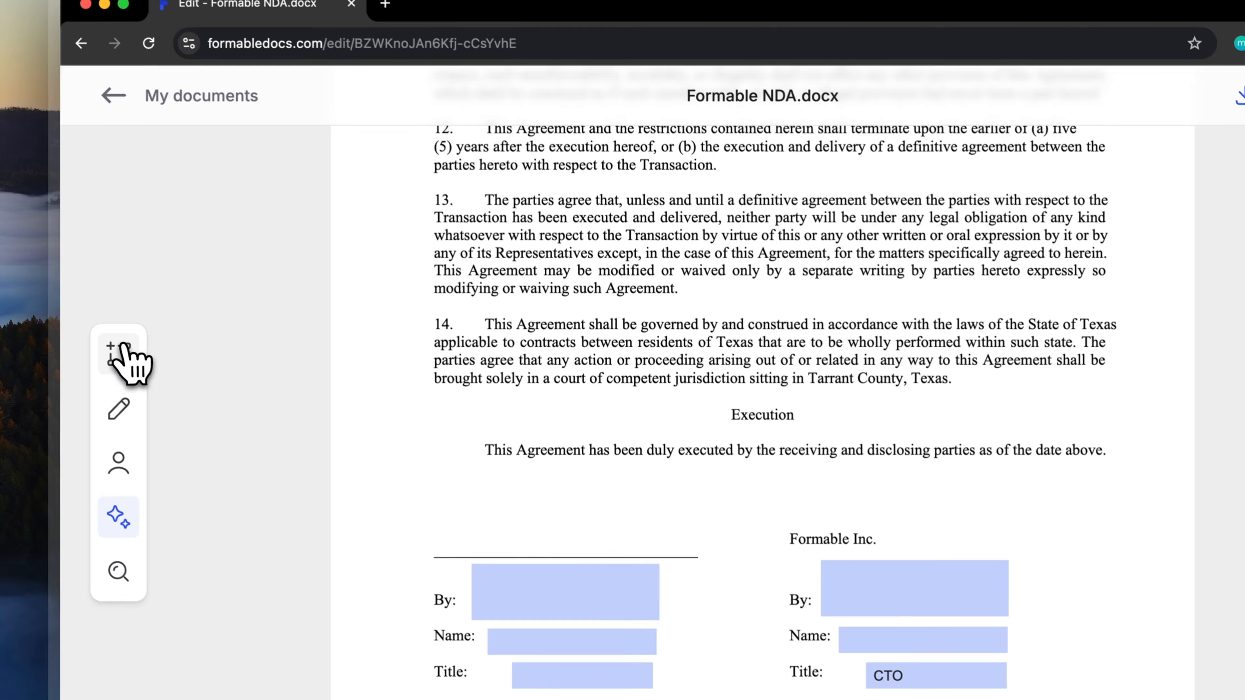
pyautogui.click(9, 211)
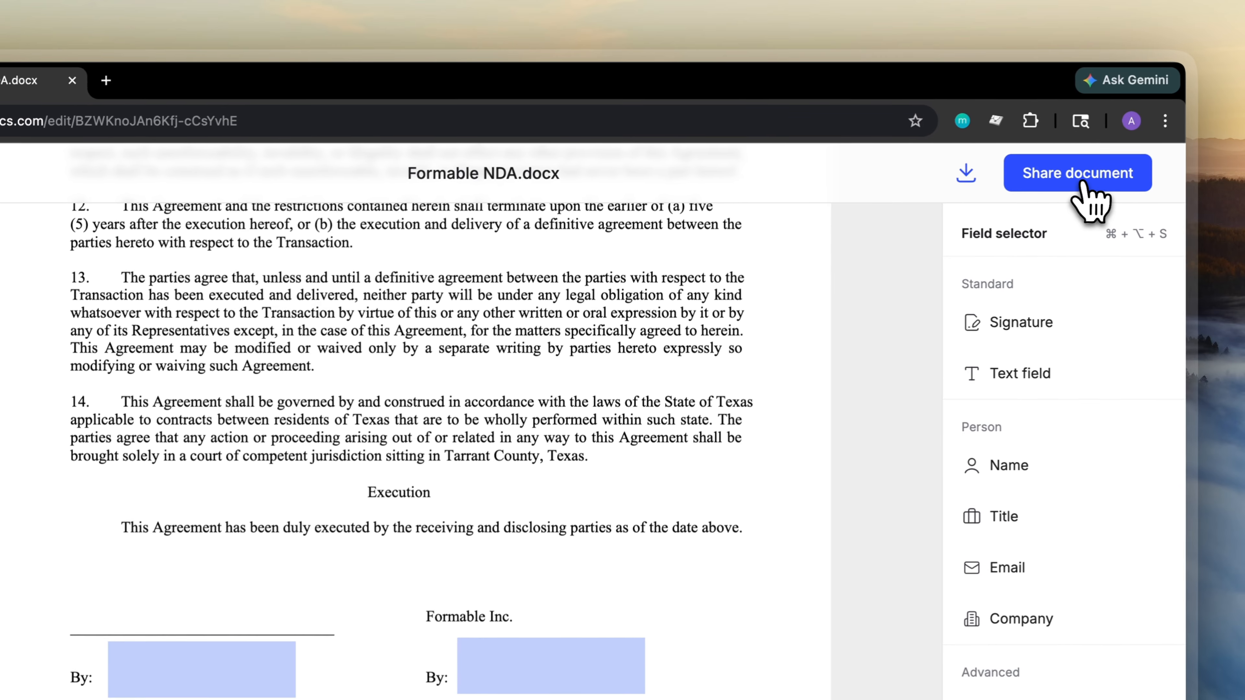
# - Share the NDA in Allow revisions mode with a password required for link sharing
pyautogui.click(1186, 149)
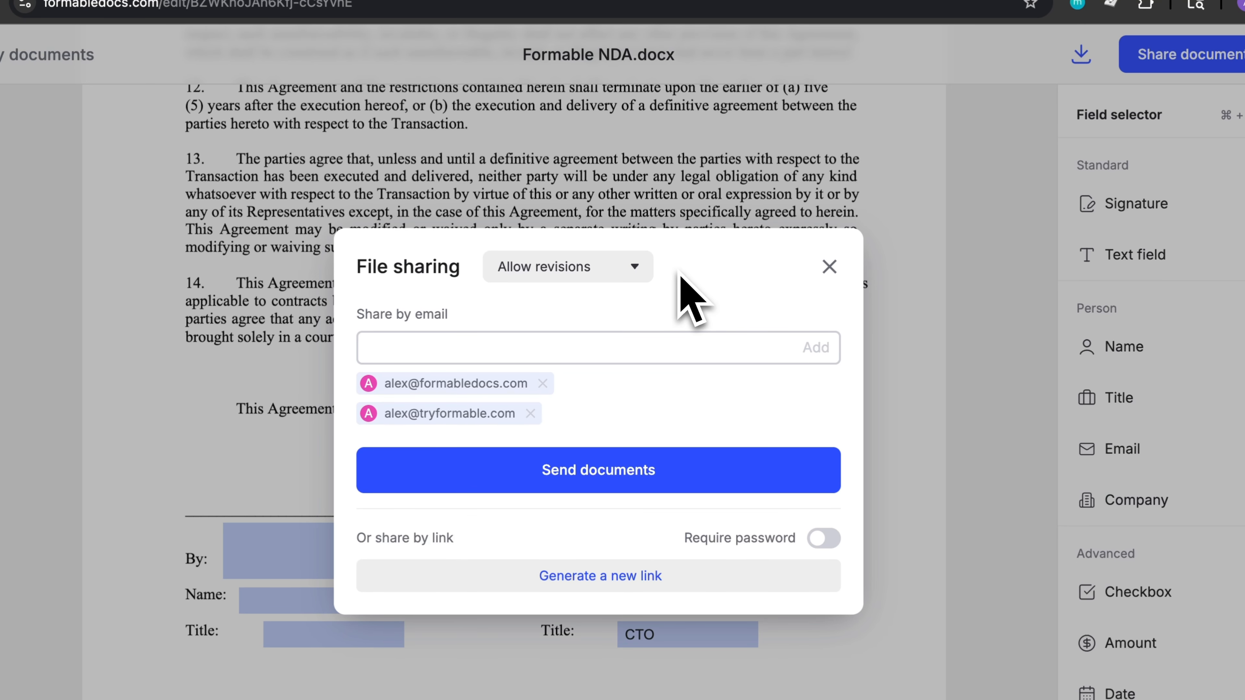
pyautogui.click(612, 273)
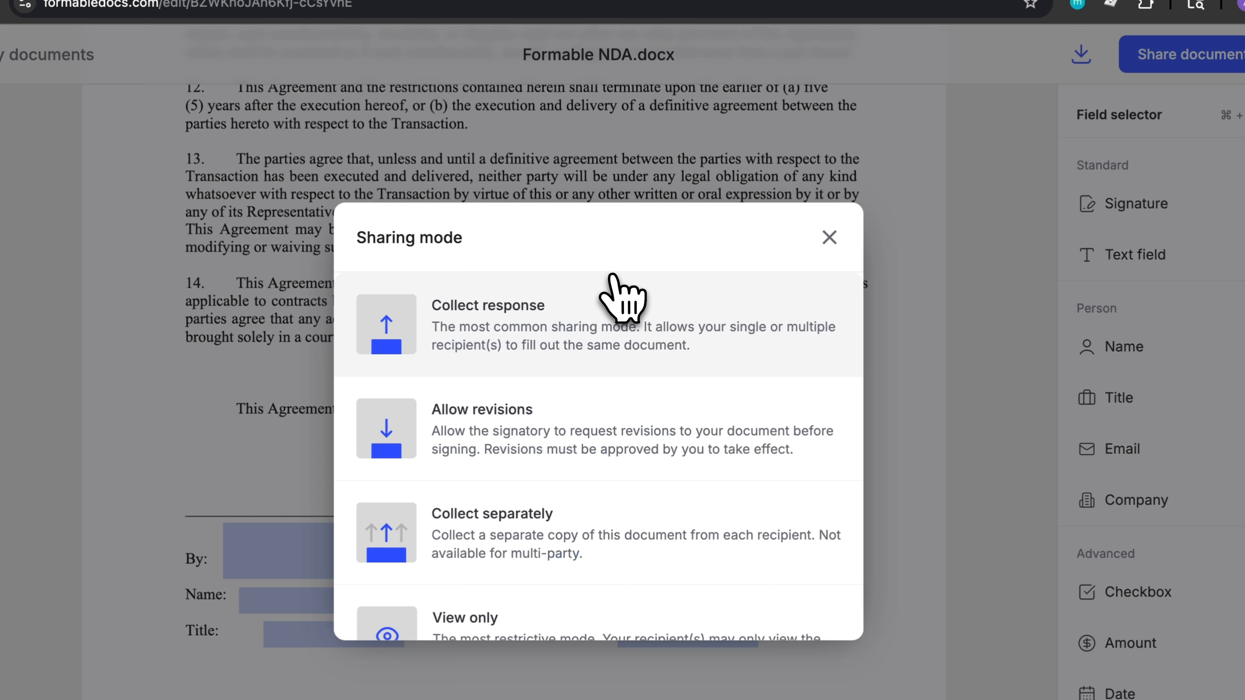
pyautogui.scroll(-1, 637, 432)
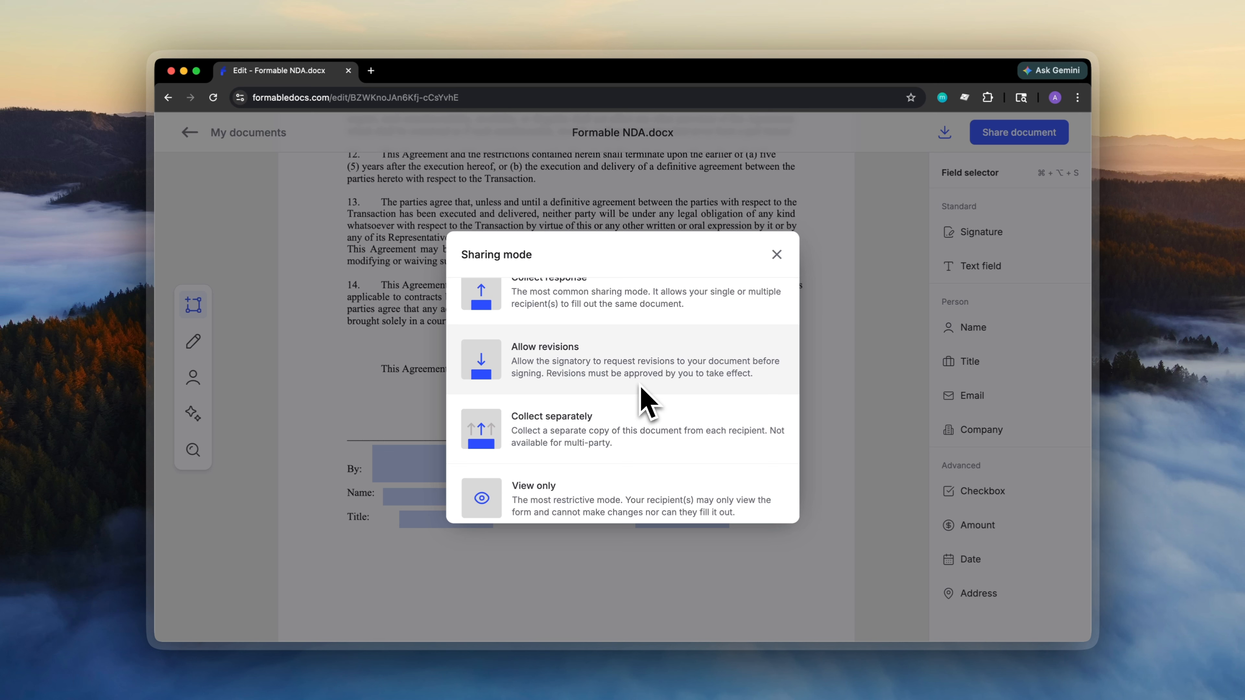
pyautogui.scroll(1, 642, 387)
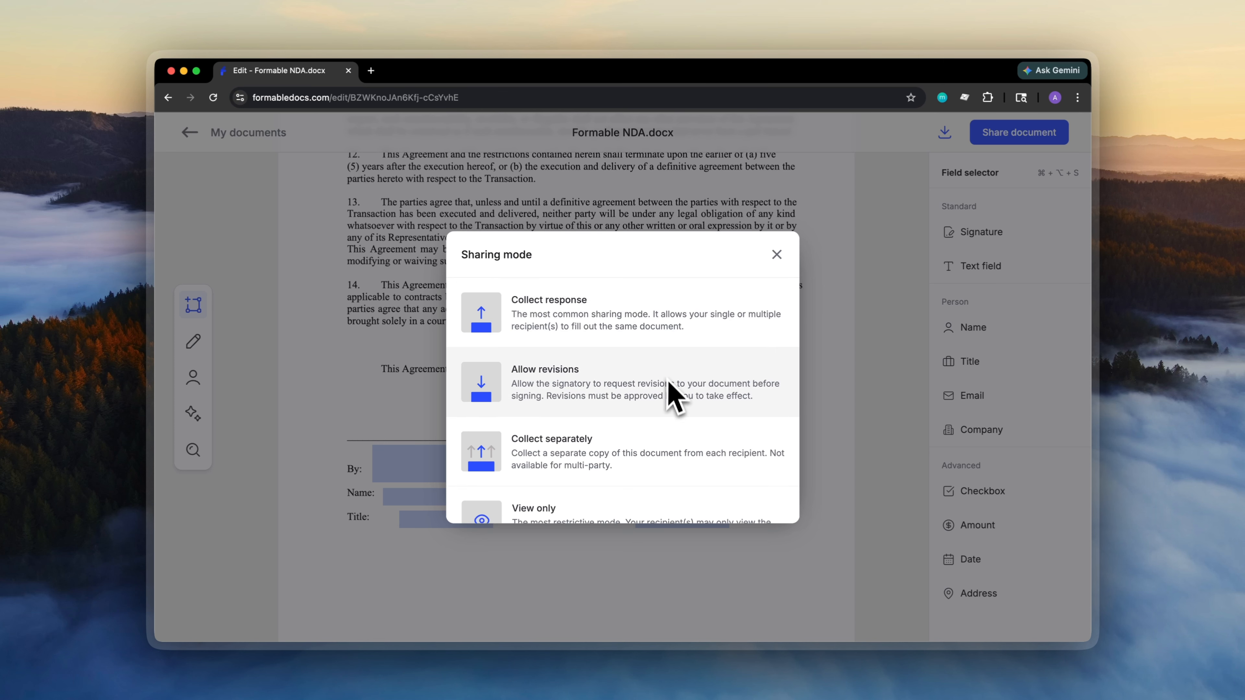
pyautogui.scroll(-1, 668, 388)
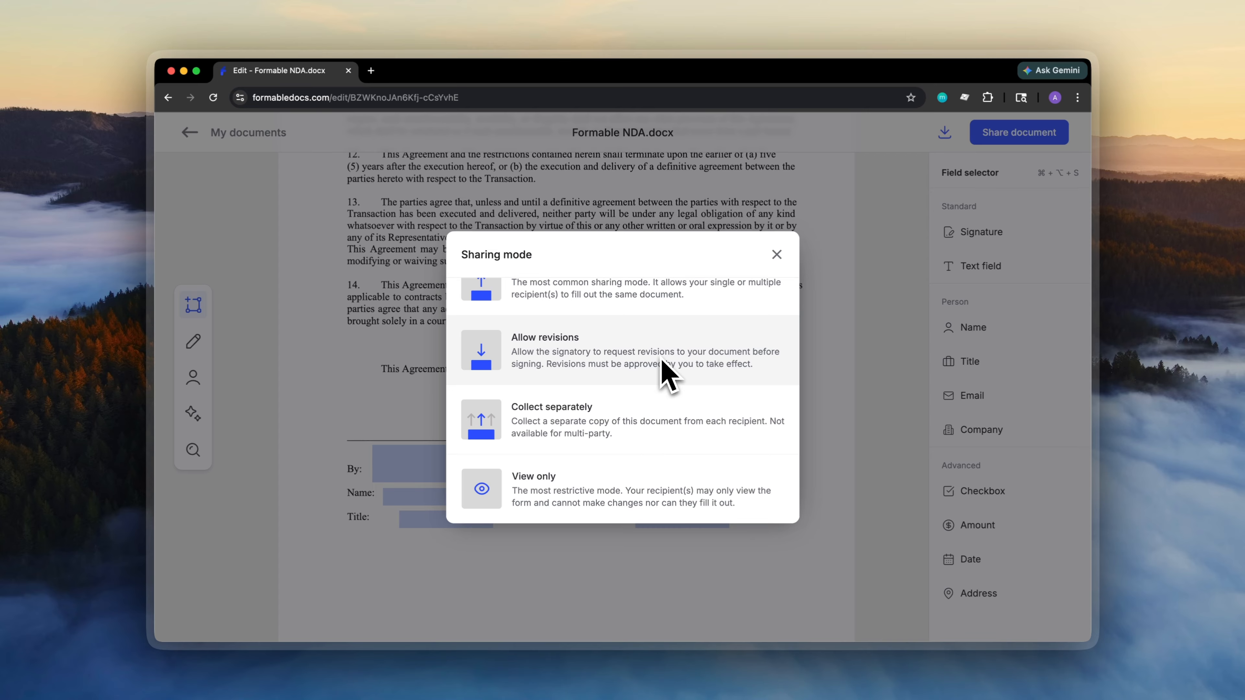
pyautogui.scroll(2, 671, 440)
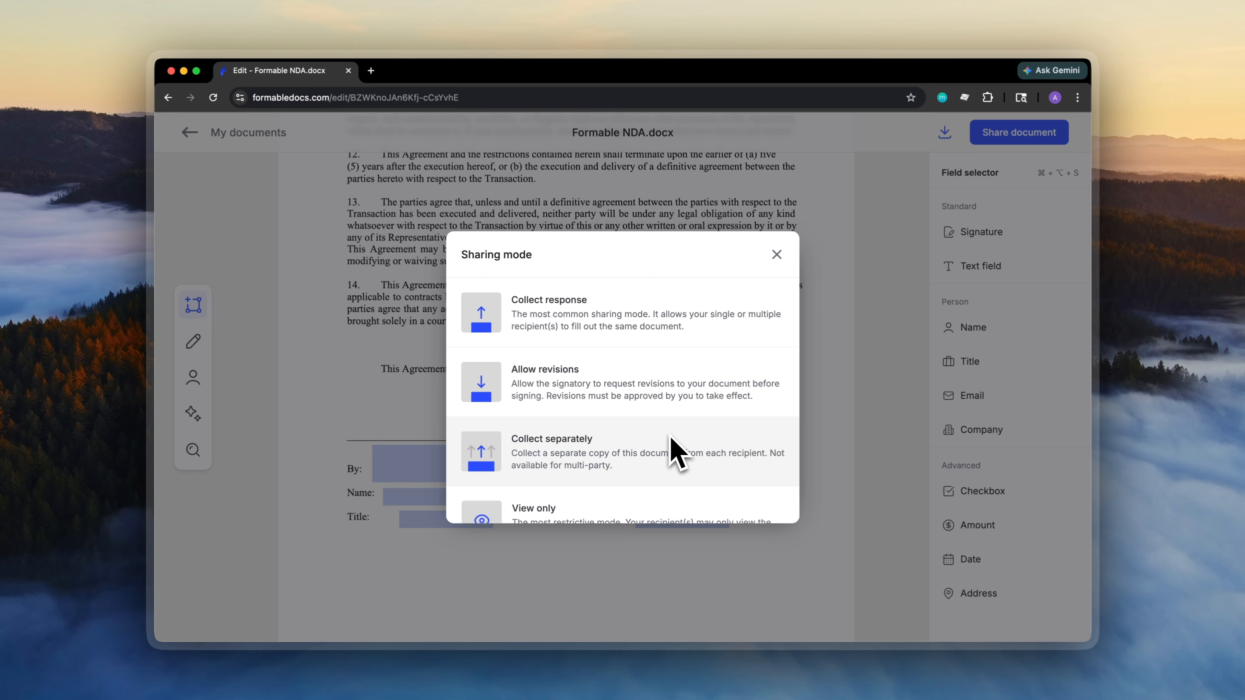
pyautogui.click(782, 354)
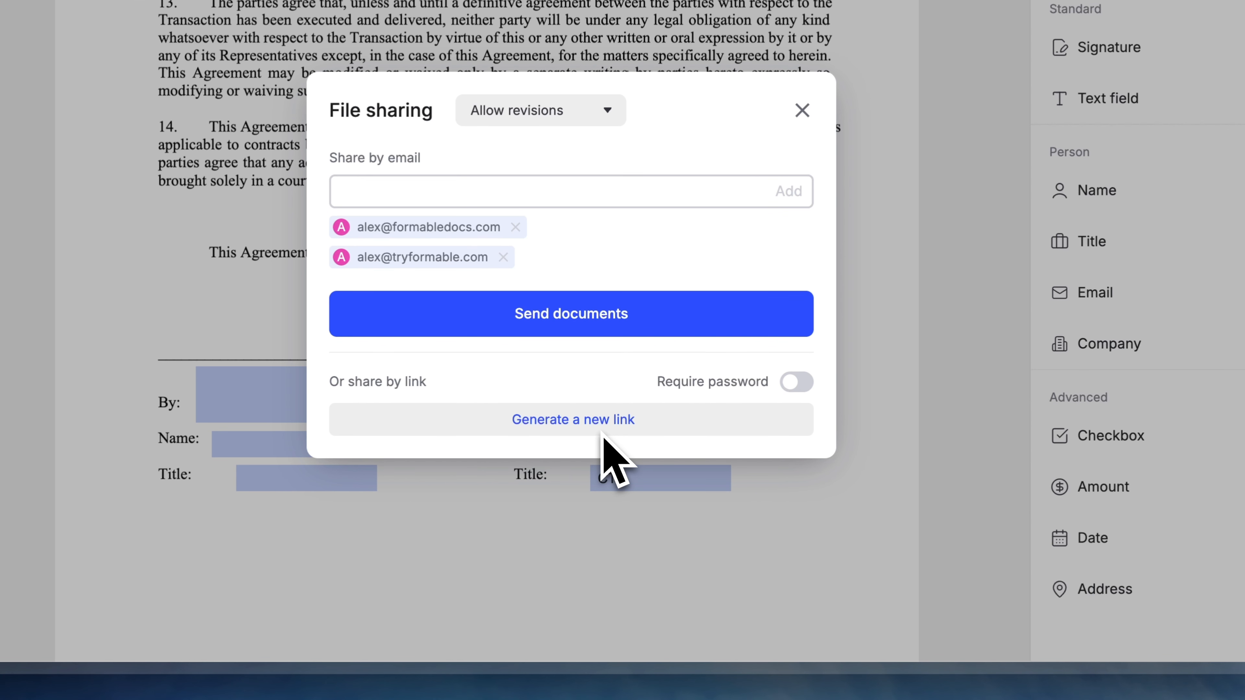
pyautogui.click(797, 383)
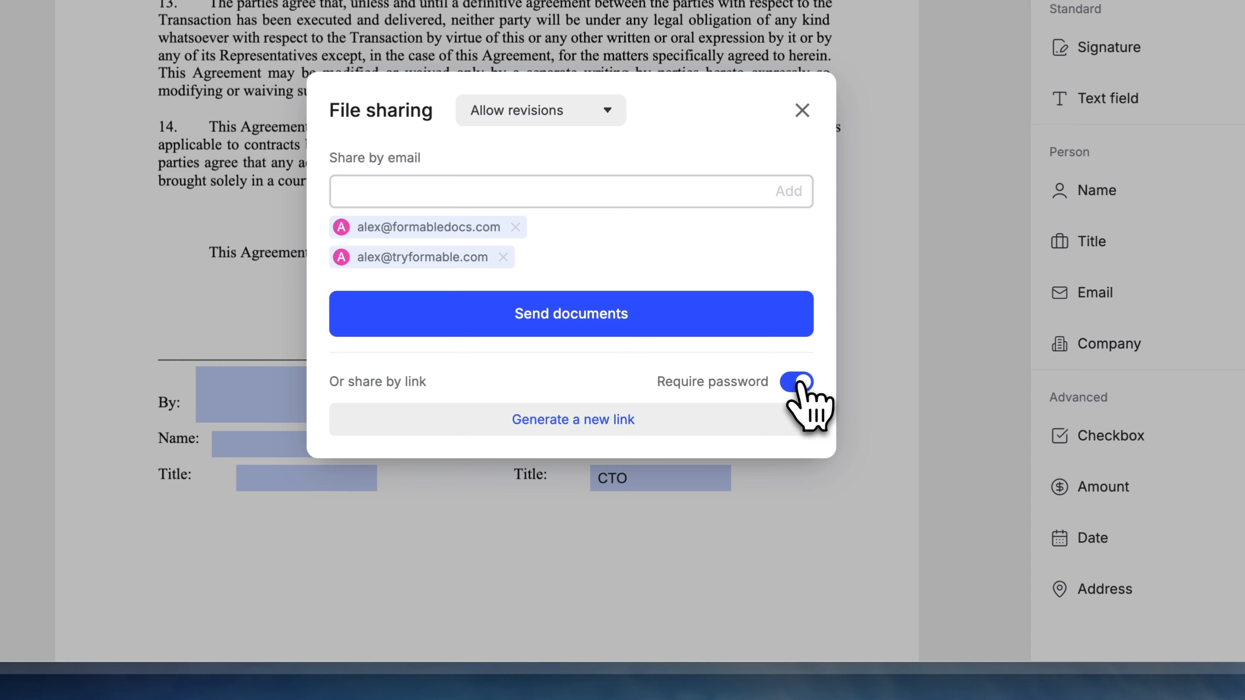